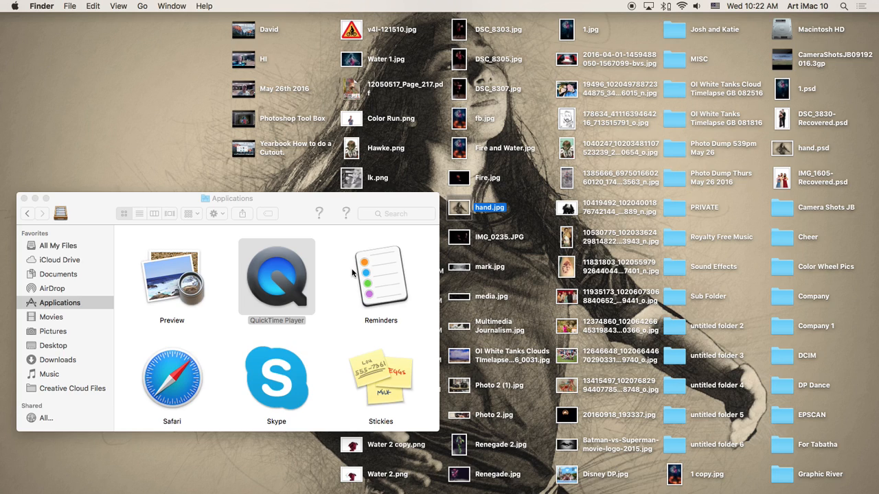
Step: Open the Adobe Photoshop CC 2015 folder in Applications and select the Photoshop application
scroll(332, 305, "down", 5)
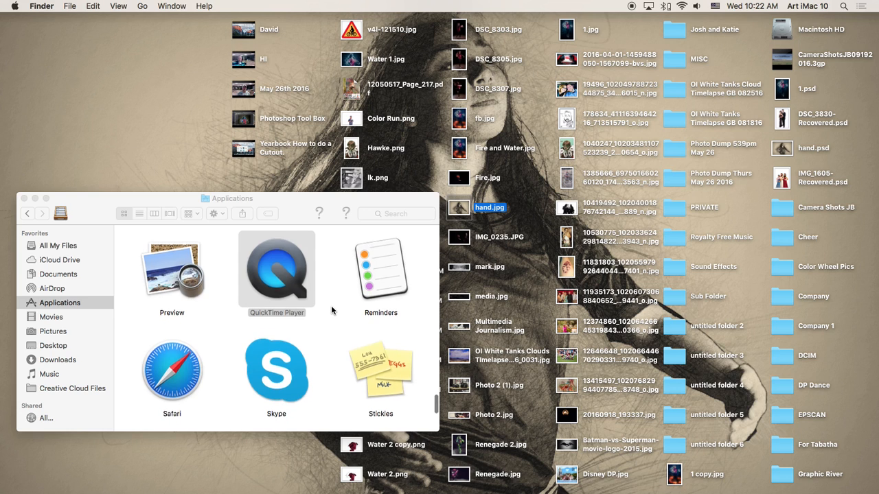
scroll(332, 305, "down", 2)
scroll(332, 305, "up", 10)
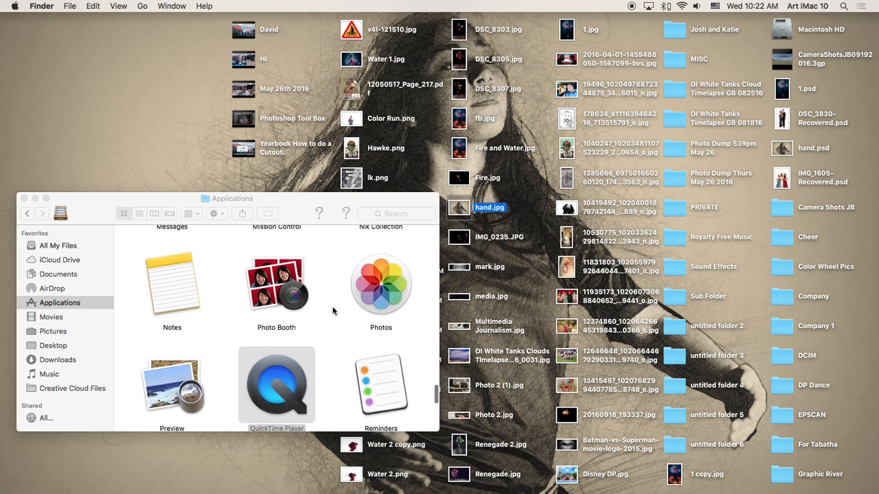
scroll(333, 313, "up", 15)
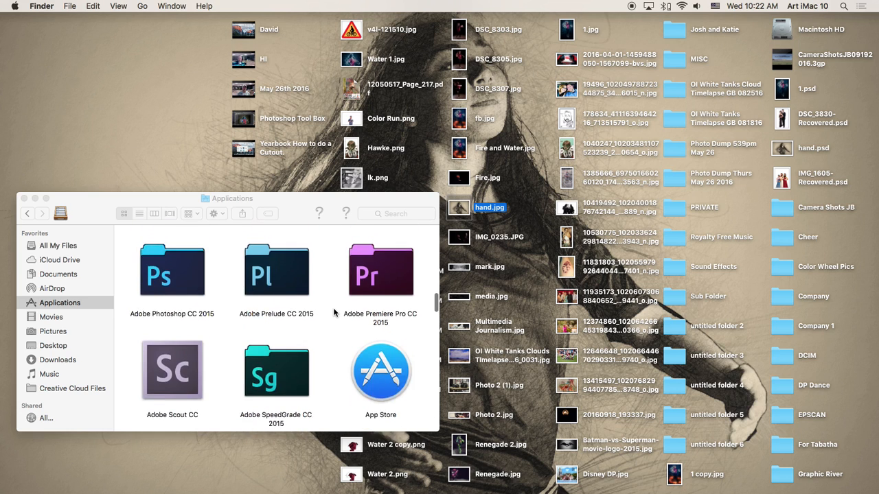
double_click(176, 331)
left_click(180, 273)
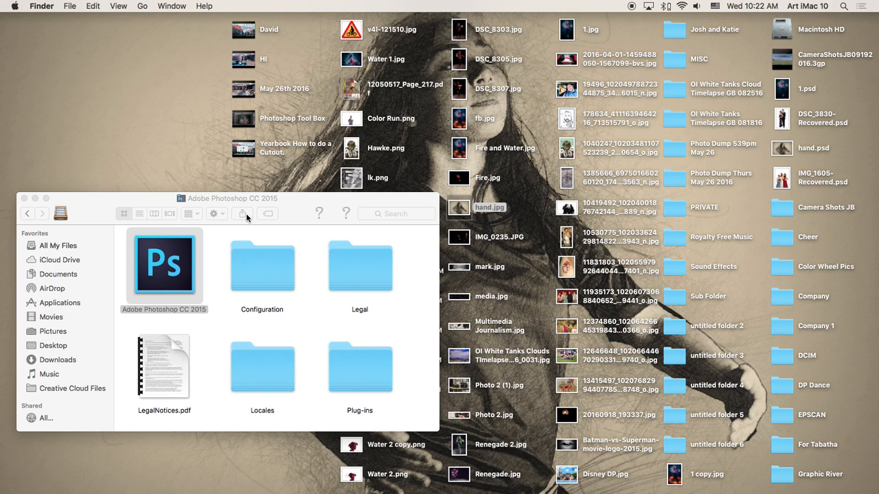
left_click_drag(249, 198, 475, 119)
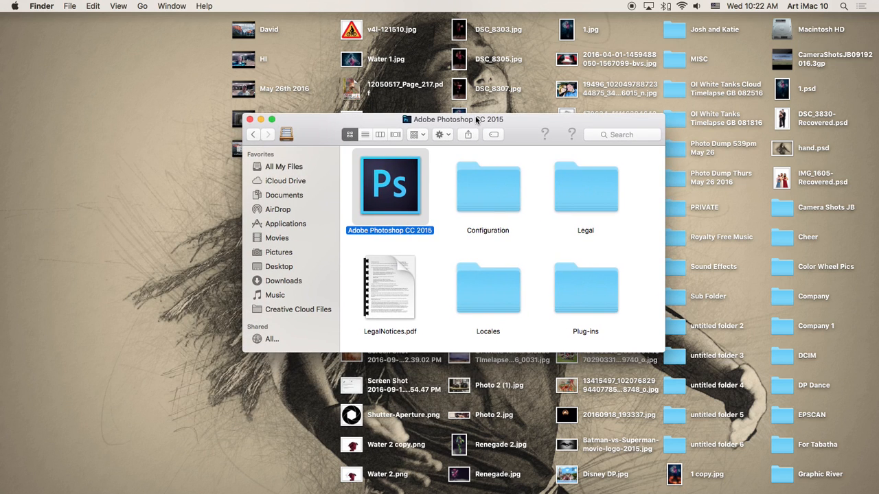
Step: Launch Photoshop CC 2015 and close the floating Selective Tool palette
mouse_move(642, 484)
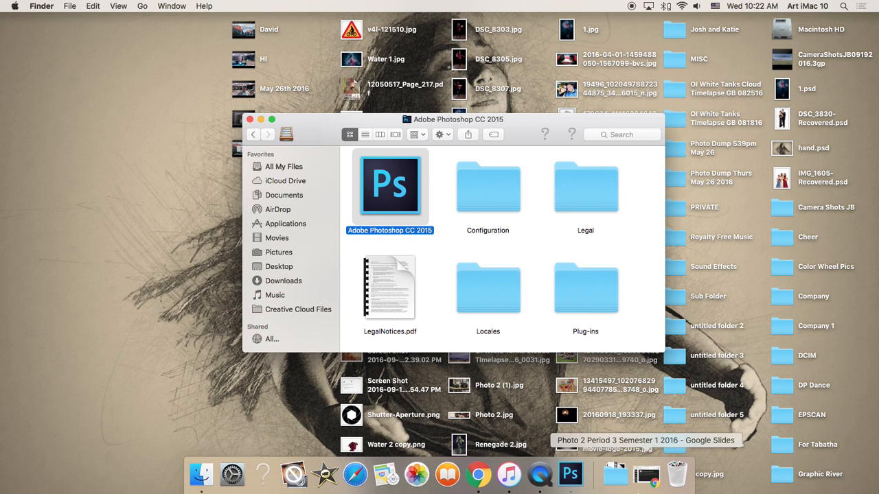
left_click(570, 475)
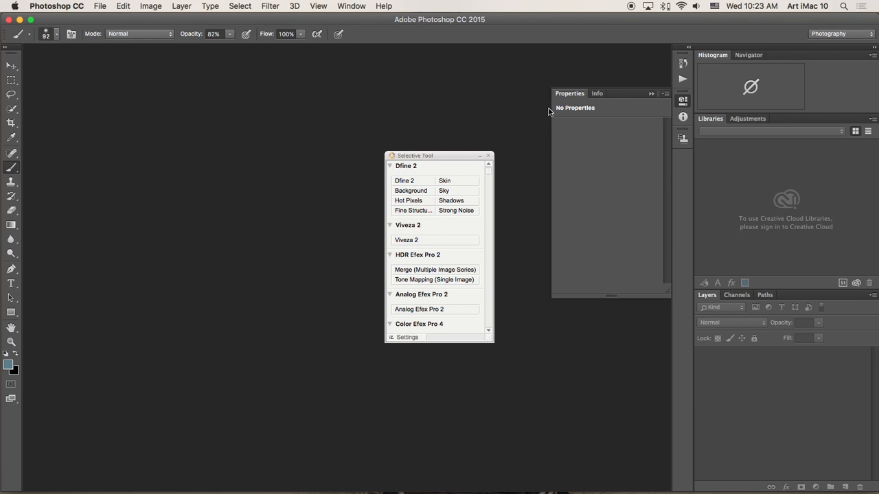
left_click(488, 156)
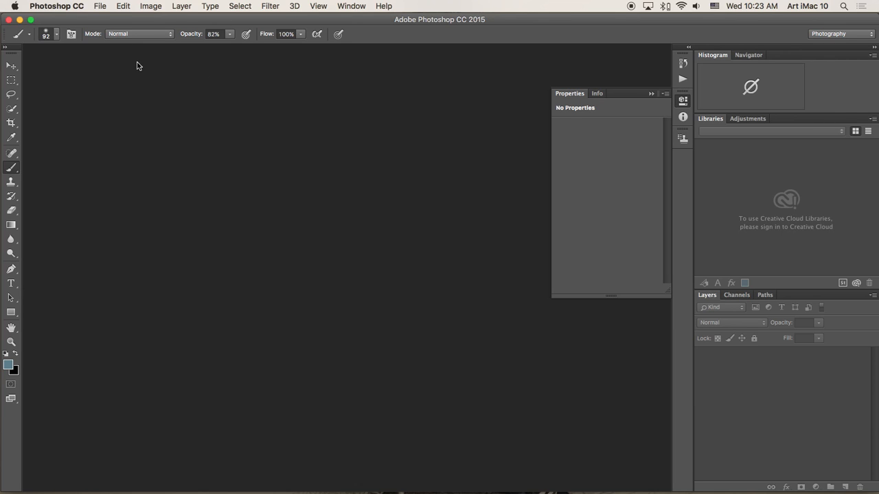
Step: Start a new document and name it GOBOJB09212016Heart
left_click(101, 7)
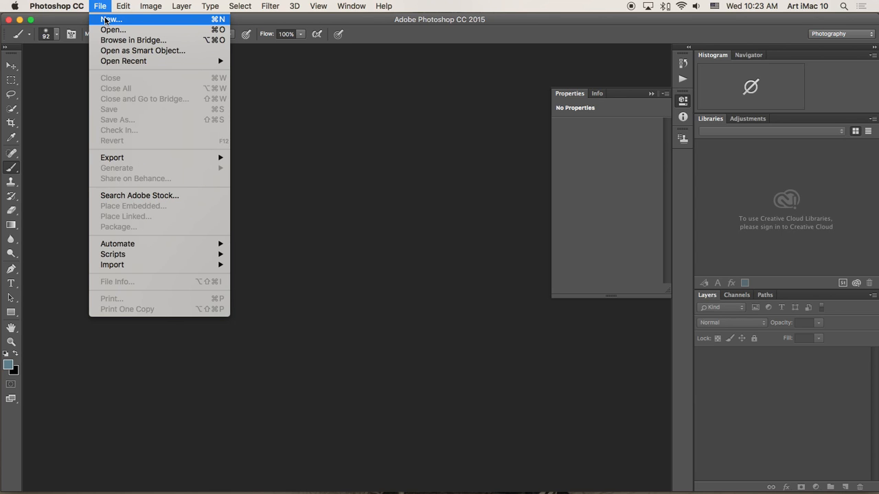
left_click(105, 20)
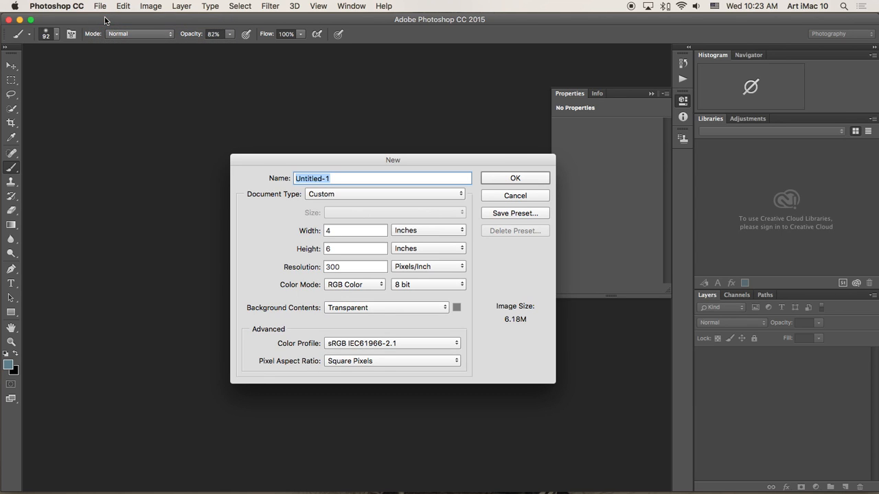
left_click_drag(452, 160, 400, 141)
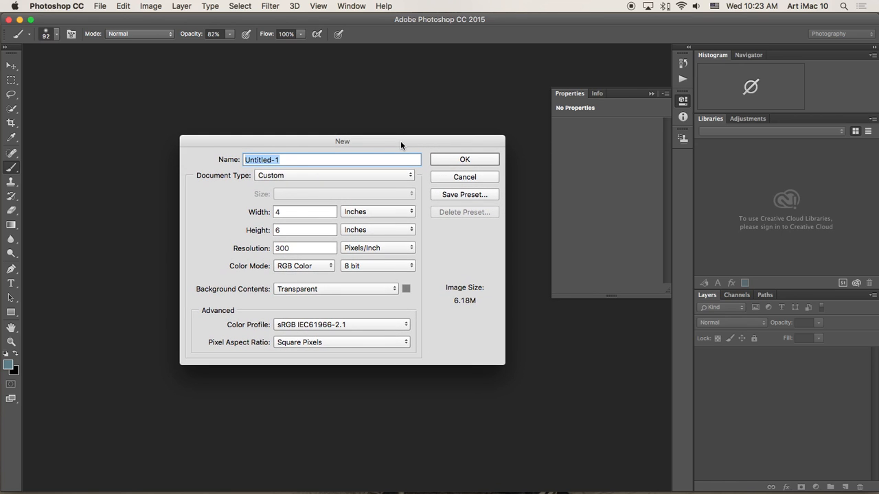
type("GON")
key("BackSpace")
type("BOJB09212016")
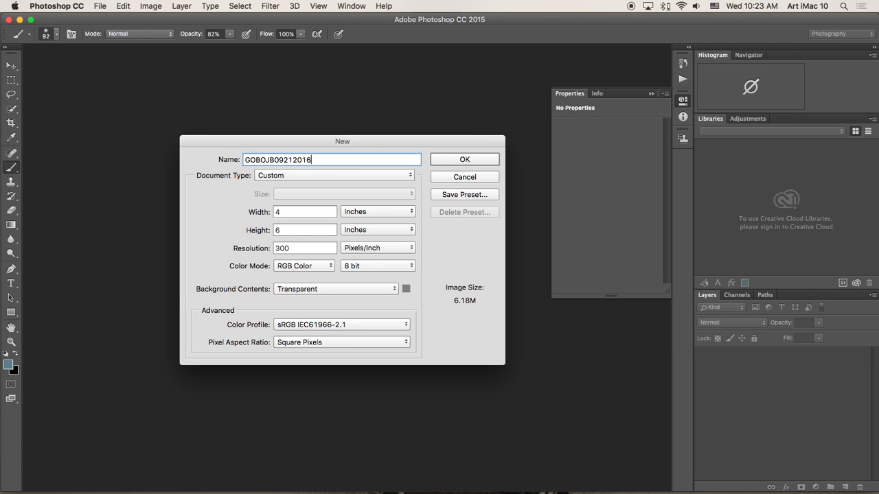
type("Heart")
Step: Set the new document's width and height to 2.75 inches each
left_click(281, 209)
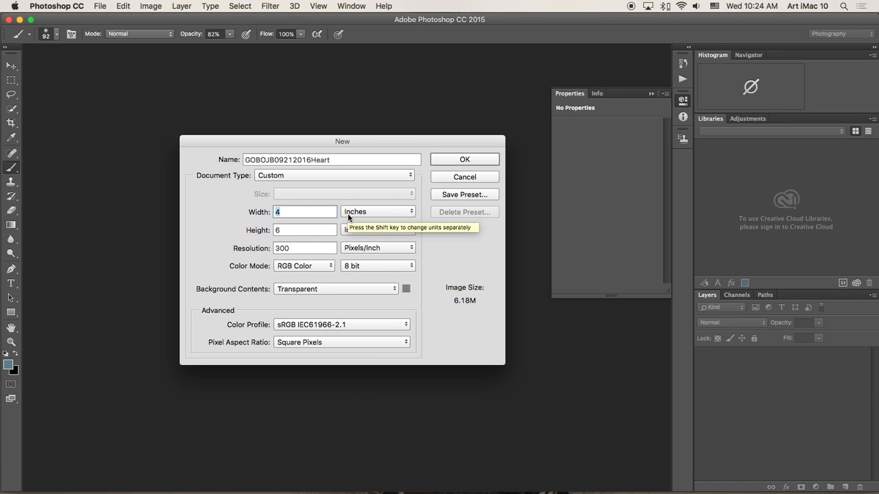
type("2.75")
key("Tab")
type("2.74")
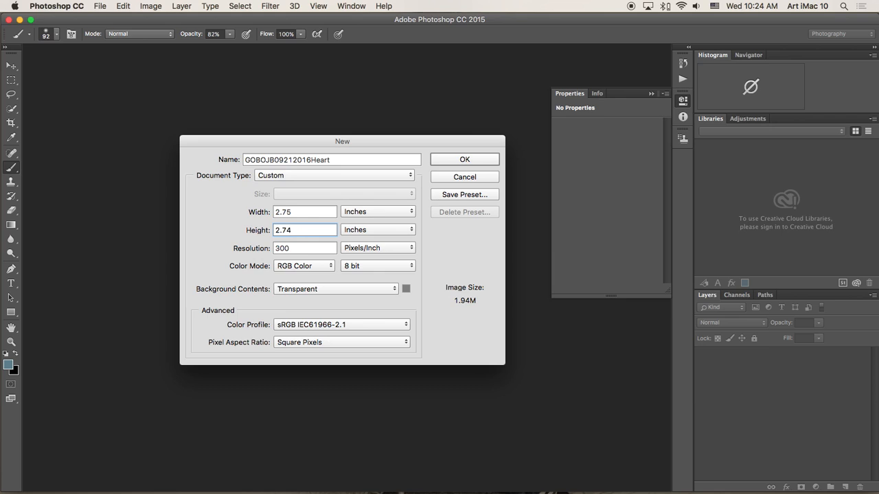
key("BackSpace")
type("5")
Step: Set the resolution to 600 pixels/inch and create the document
double_click(304, 247)
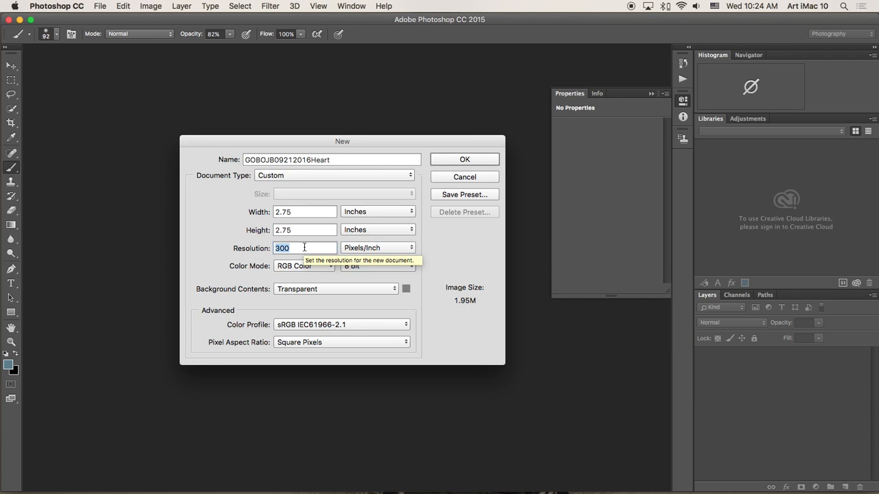
type("600")
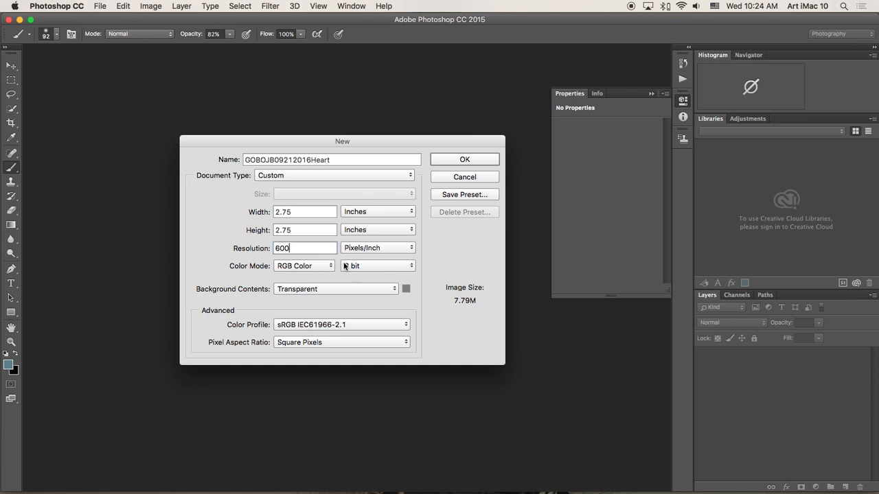
left_click(480, 159)
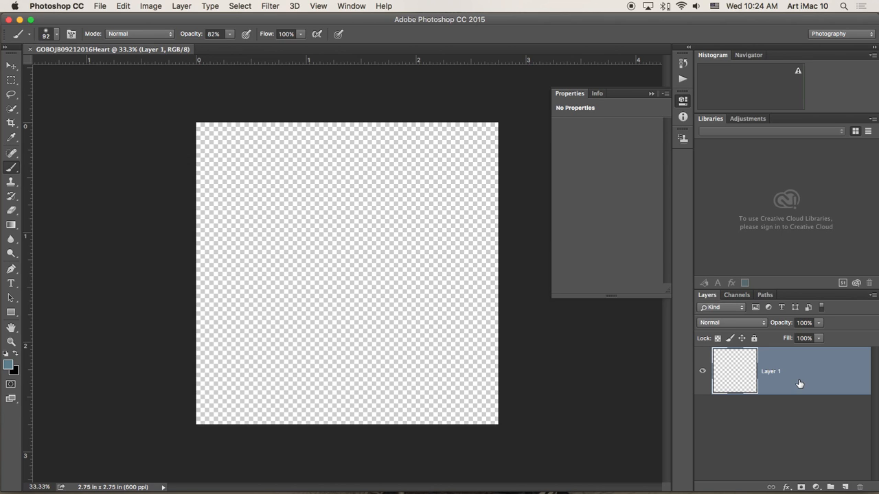
Step: Duplicate the blank Layer 1 and hide the original layer
key("ctrl+j")
left_click(701, 419)
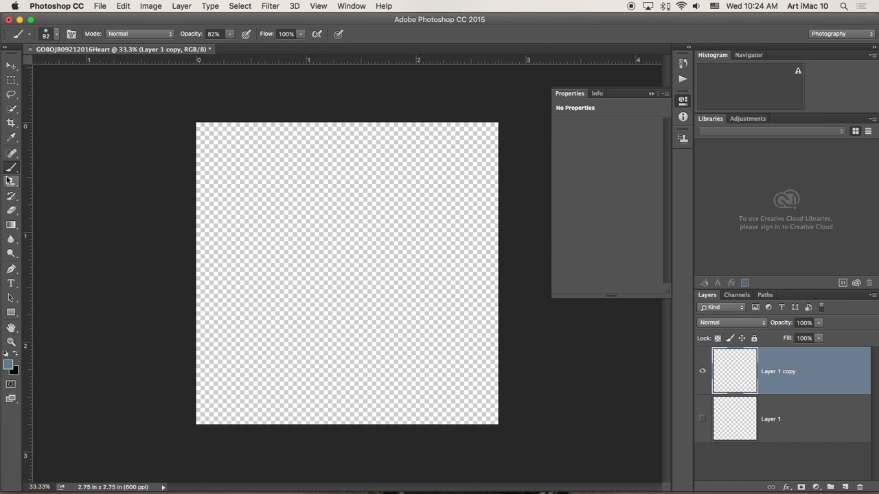
Step: Draw a circular selection about 2.7 inches across with the Elliptical Marquee tool, nearly filling the canvas
left_click(10, 81)
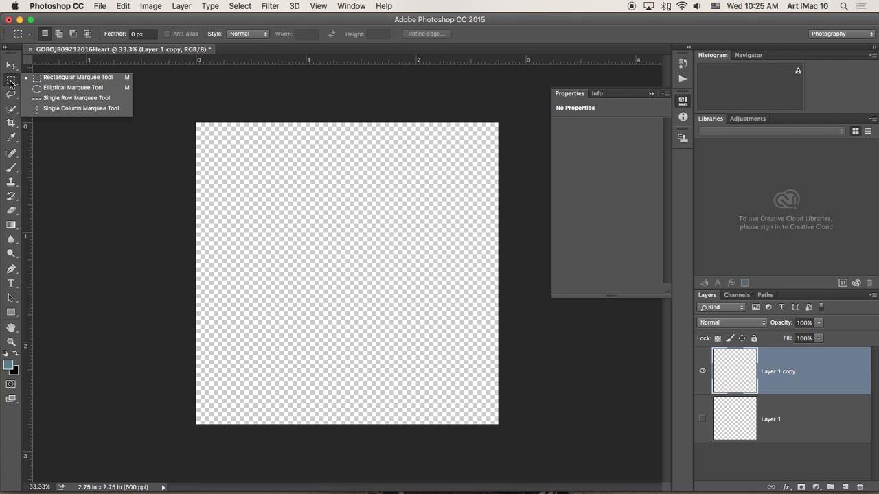
left_click(55, 88)
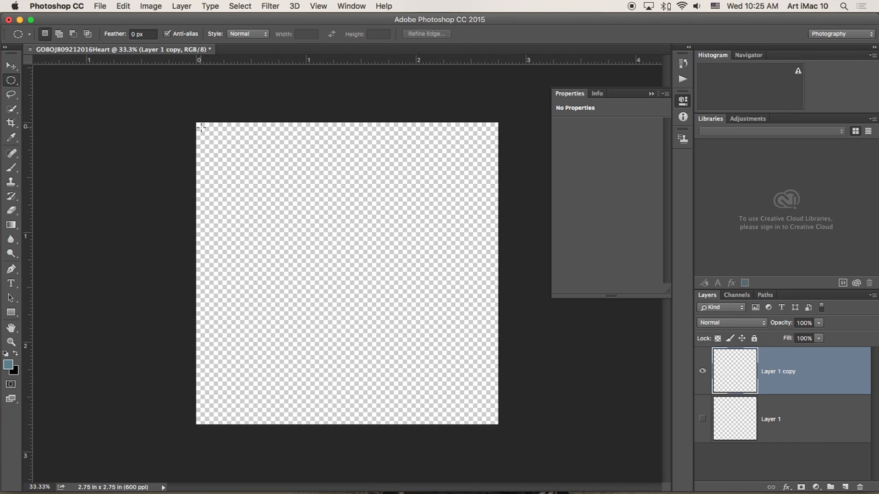
left_click_drag(200, 127, 492, 418)
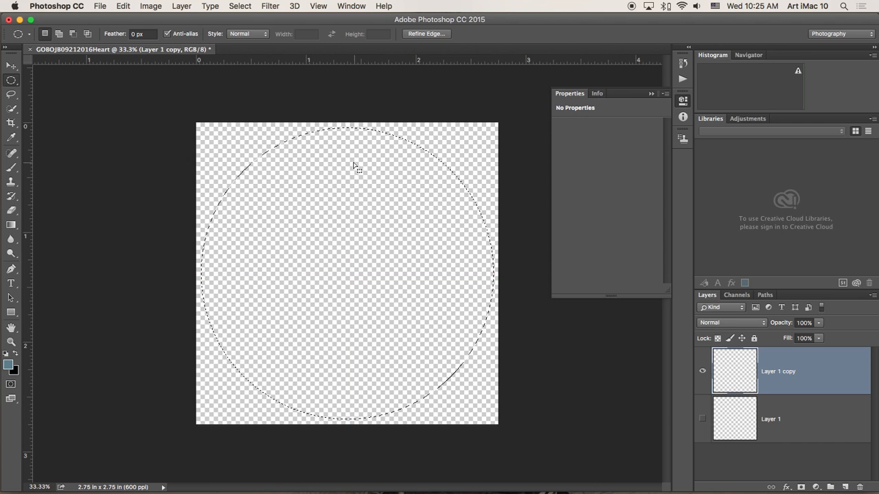
Step: Fill the circular selection with black at 100% opacity on the duplicated layer and deselect it
right_click(337, 240)
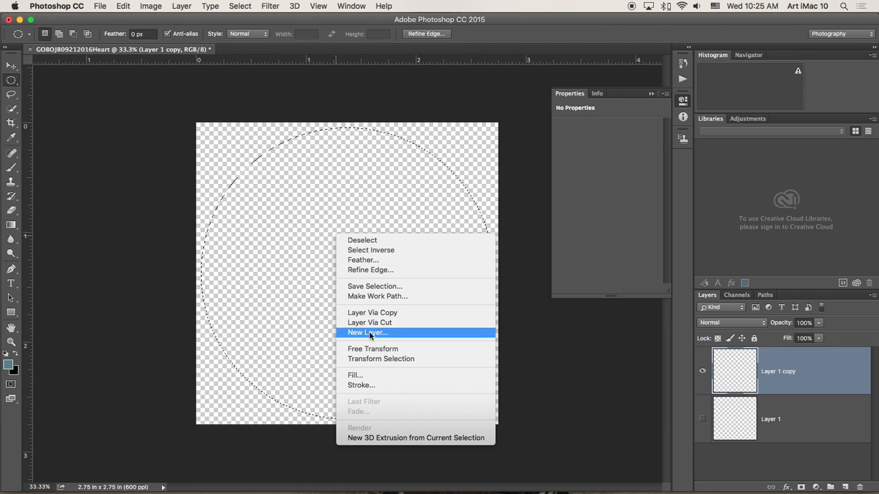
left_click(405, 376)
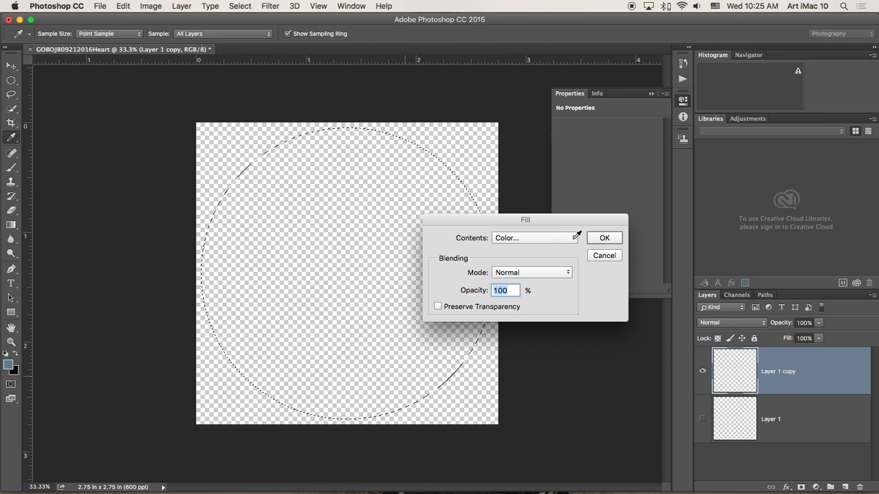
left_click(535, 238)
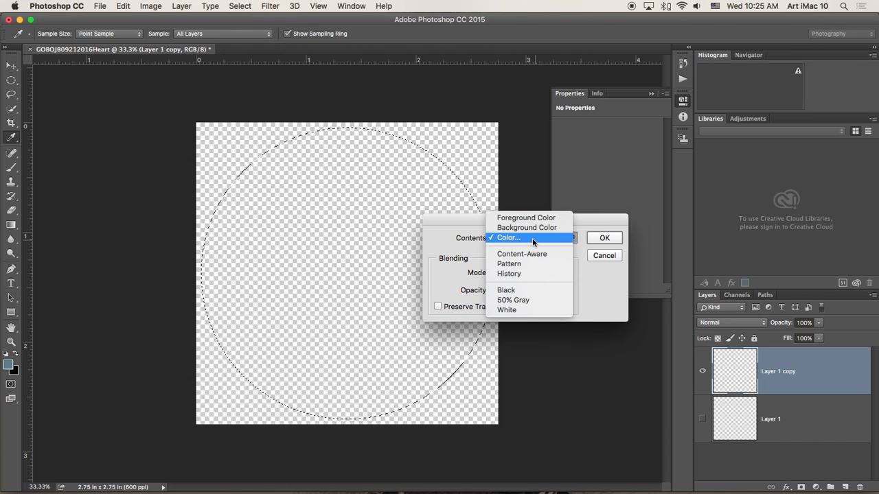
left_click(545, 291)
left_click(613, 238)
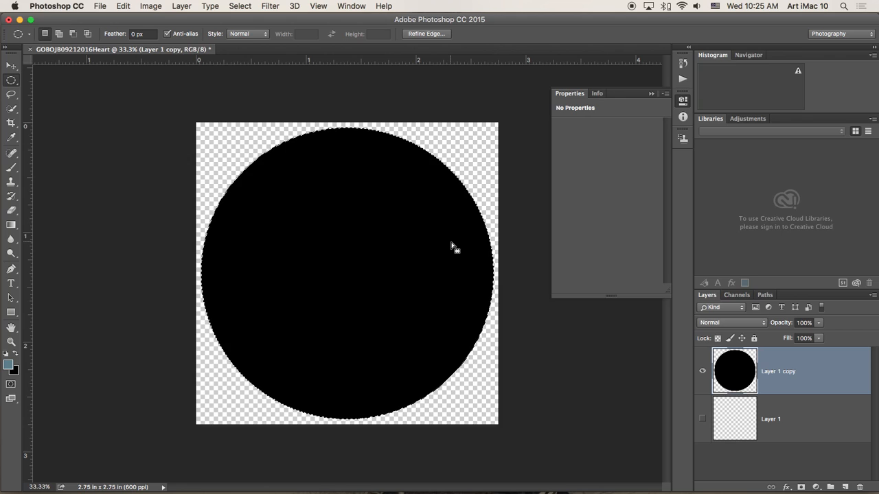
key("super+d")
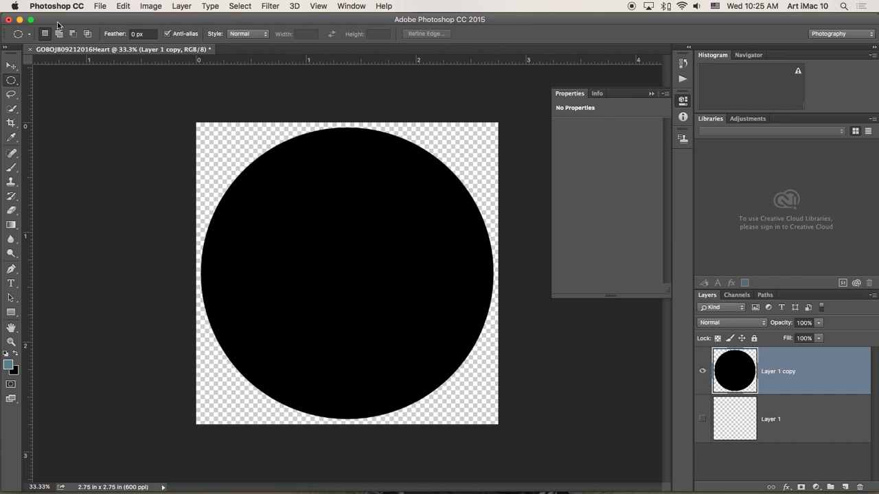
Step: Minimize the Photoshop window, switch to Chrome and search Google Images for "Heart Shape" in a new tab
left_click(23, 19)
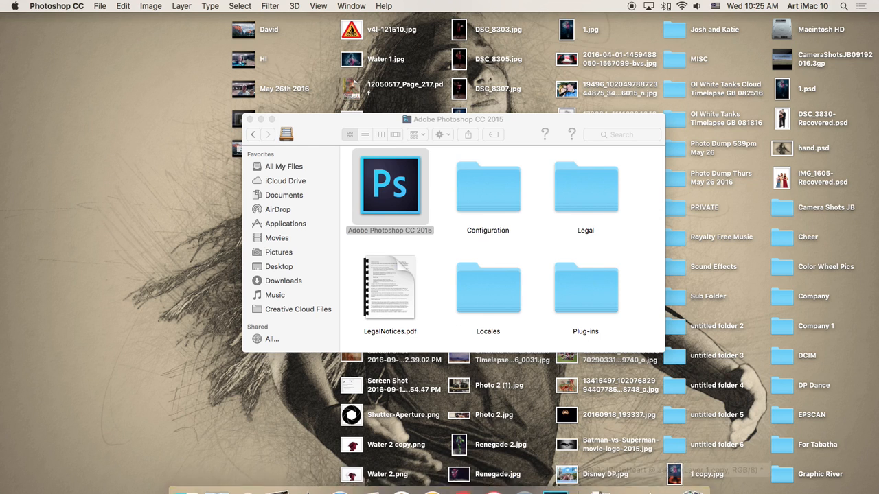
left_click(632, 475)
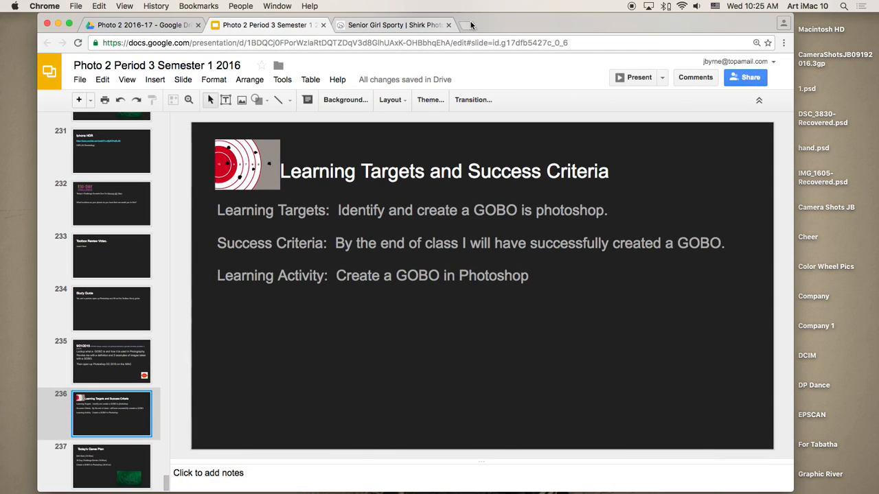
left_click(470, 25)
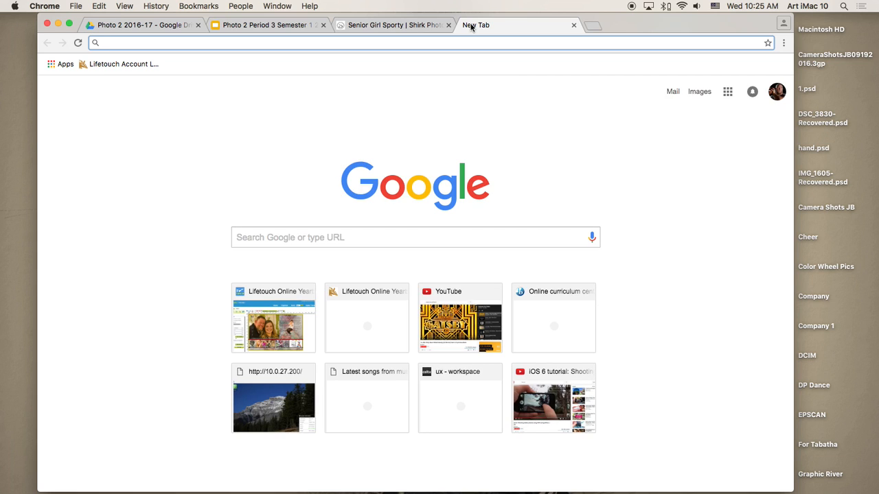
type("Heart Shape")
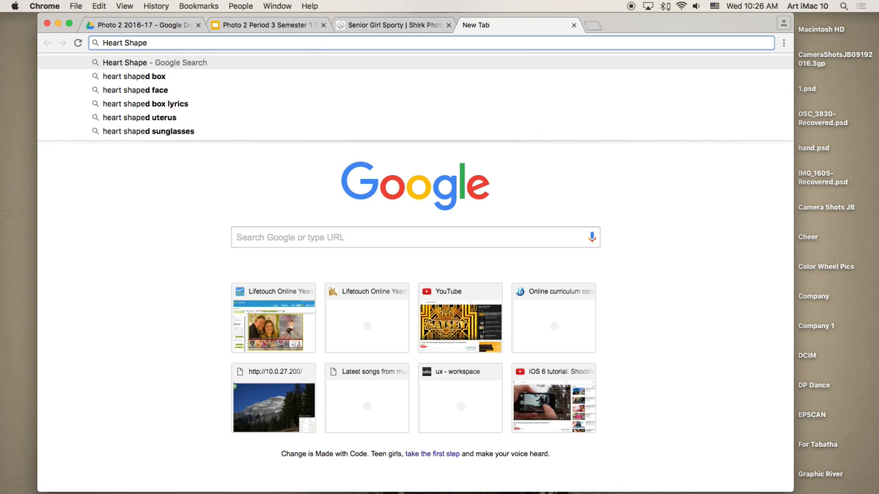
key("Return")
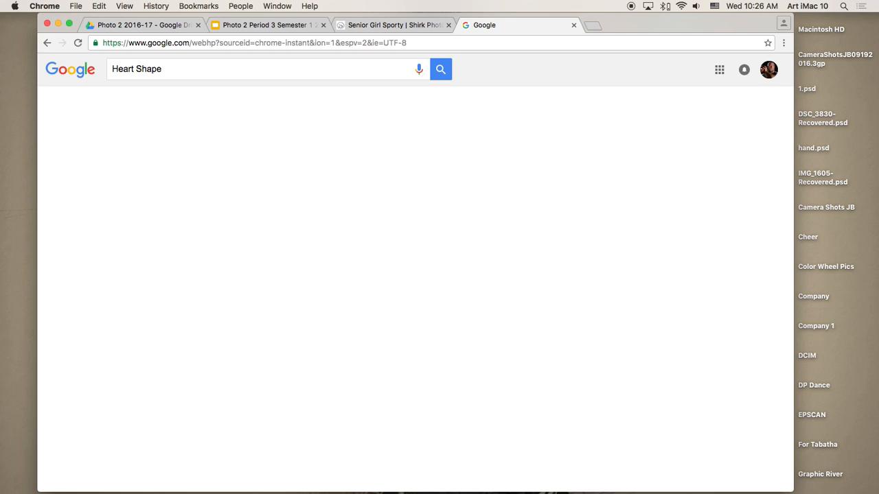
left_click(151, 103)
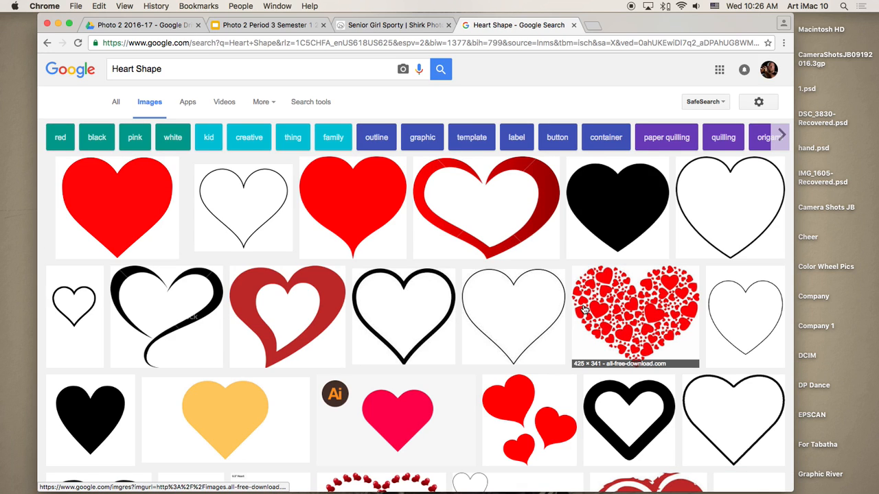
Step: Save the yellow heart image from the search results to the Desktop as the JPEG shape-heart-final
scroll(582, 311, "down", 3)
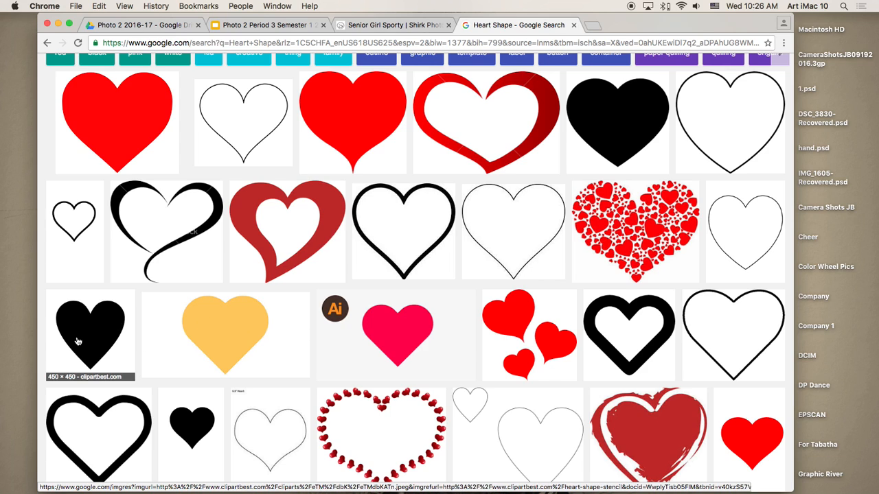
left_click(225, 344)
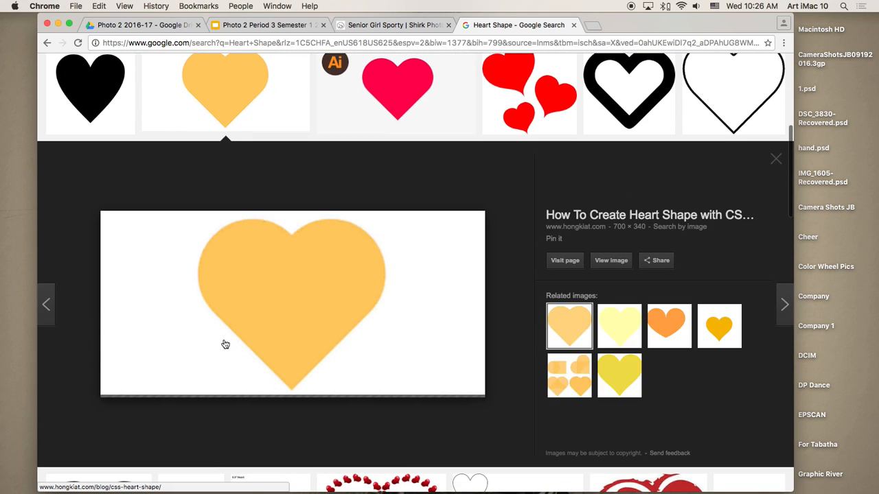
right_click(270, 276)
left_click(331, 362)
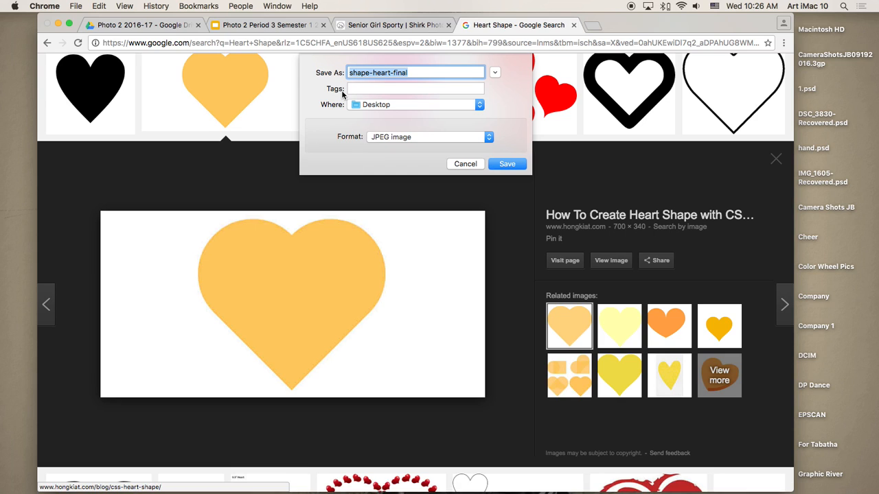
left_click(505, 165)
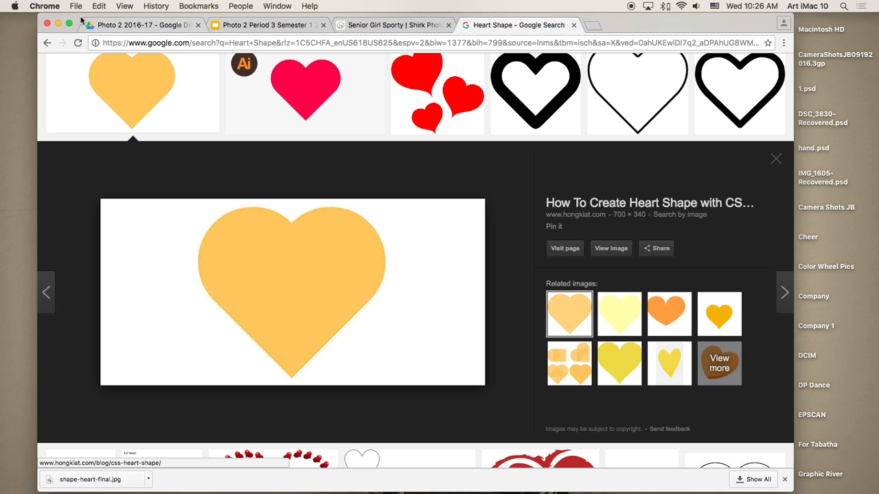
left_click(59, 24)
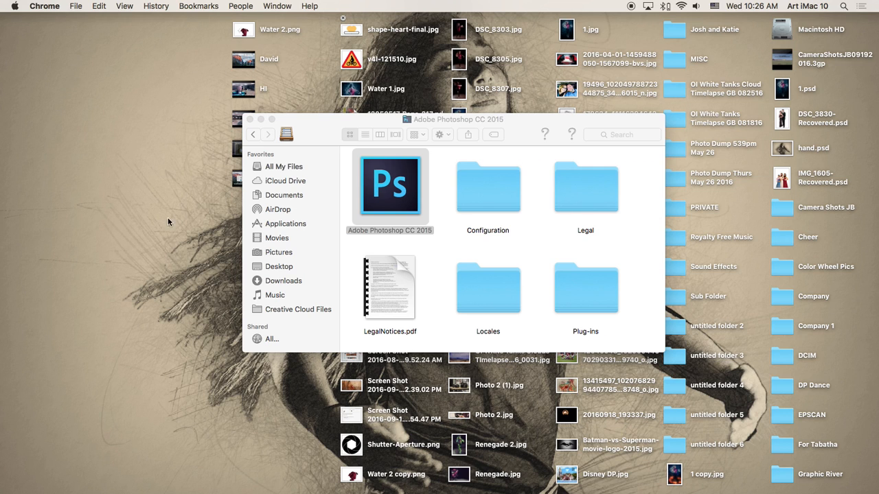
mouse_move(532, 491)
left_click(651, 475)
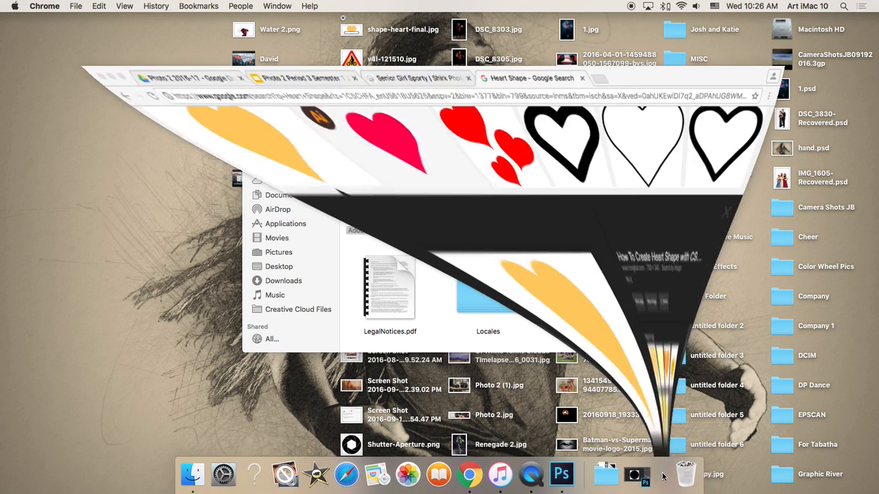
Step: Refine the Google Images search to "Heart Shape PNG"
scroll(352, 203, "up", 5)
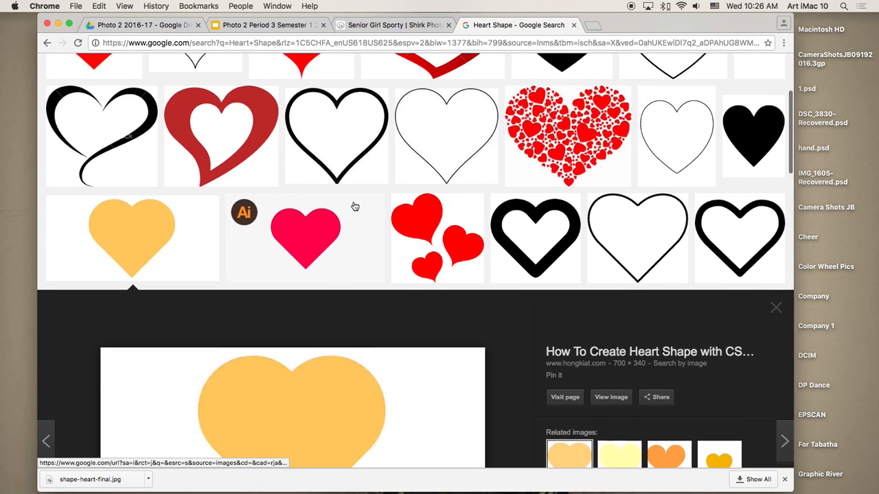
scroll(354, 206, "up", 2)
left_click(180, 68)
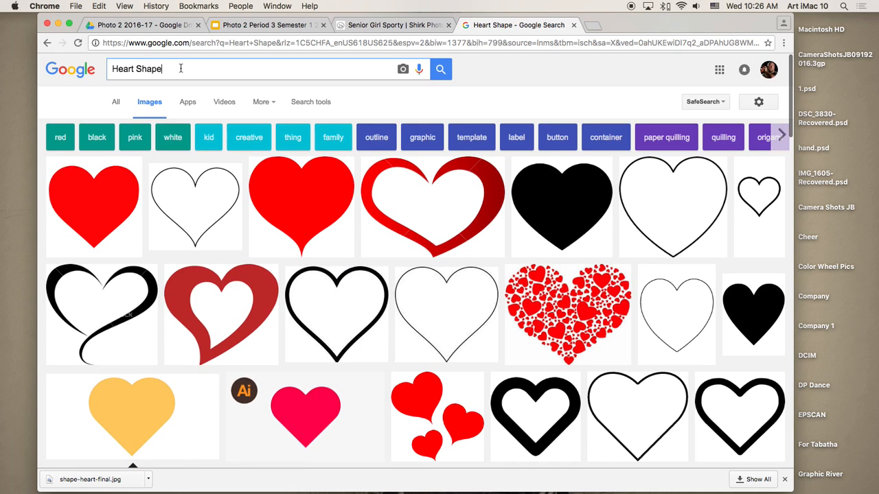
type("PNG")
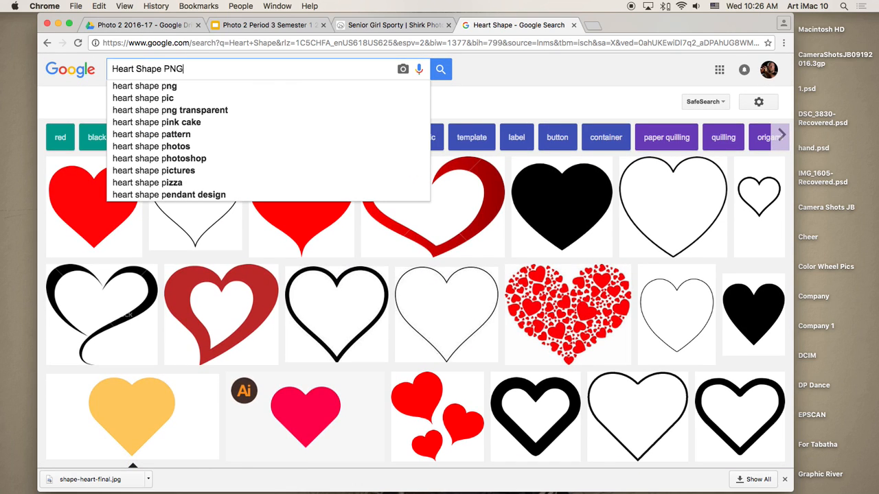
key("Return")
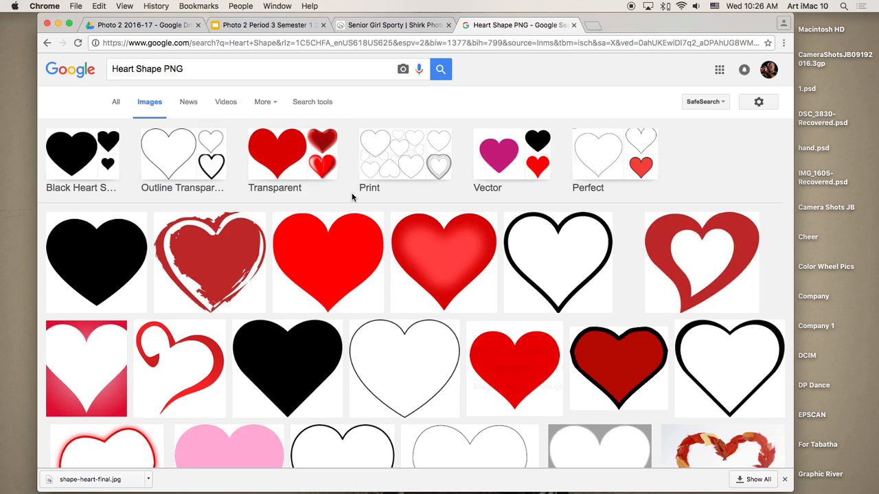
Step: Save the red Wikimedia heart with a transparent background to the Desktop as 2000px-Love_Heart_SVG.svg.png
left_click(121, 268)
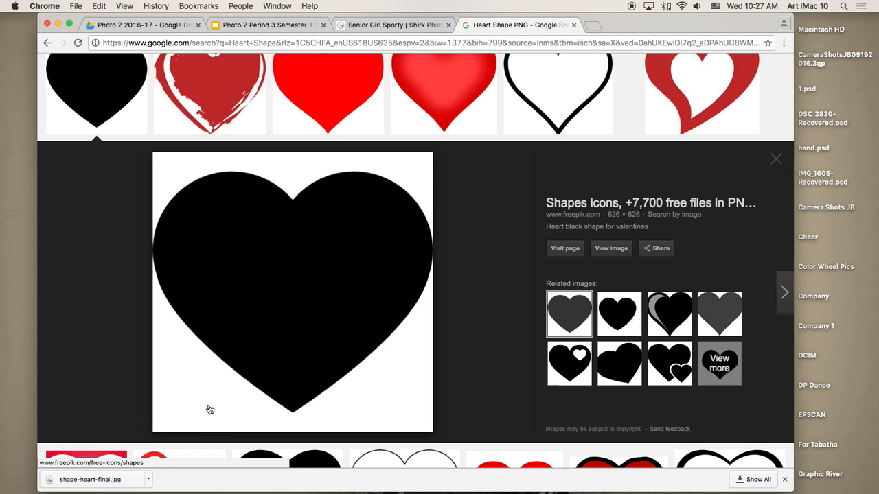
scroll(235, 386, "up", 2)
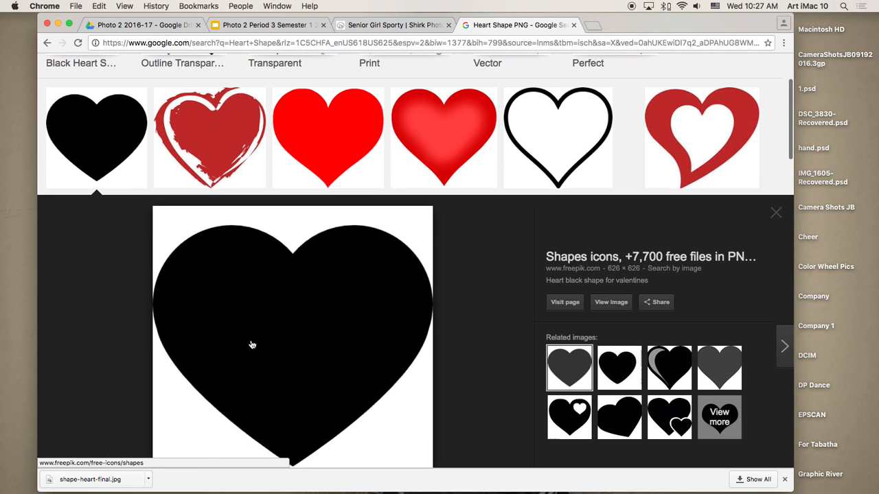
left_click(341, 124)
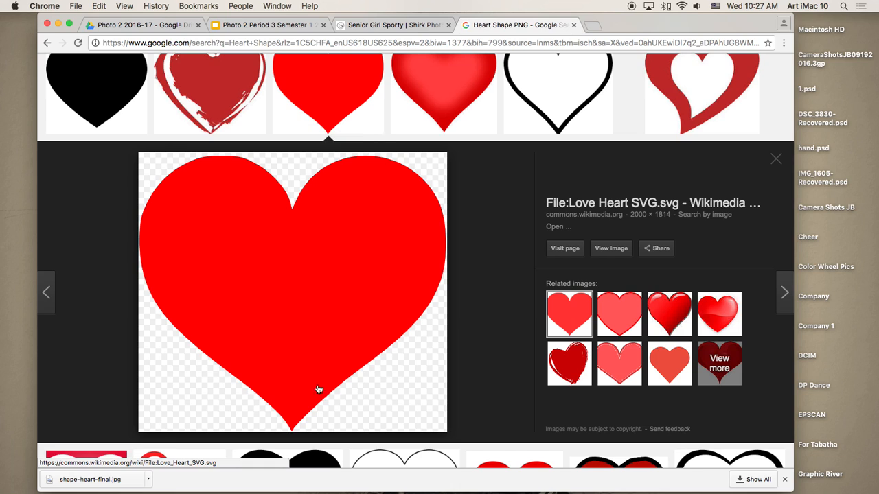
scroll(245, 328, "up", 1)
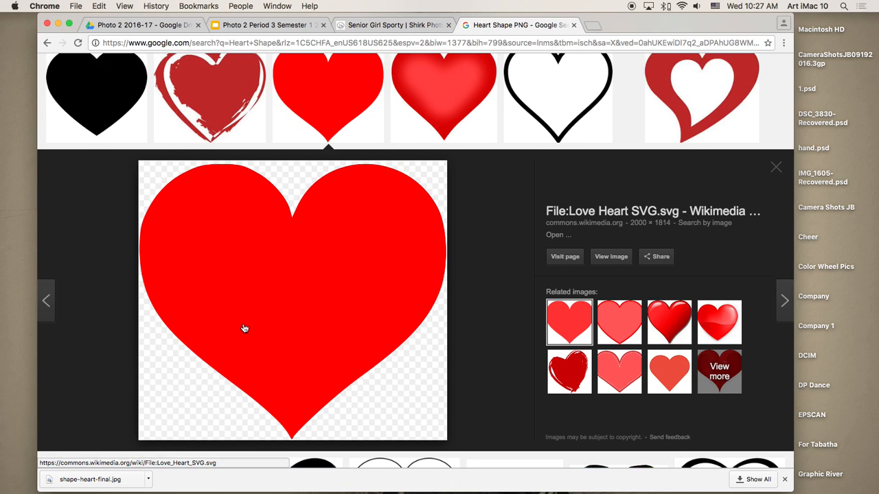
scroll(243, 328, "up", 5)
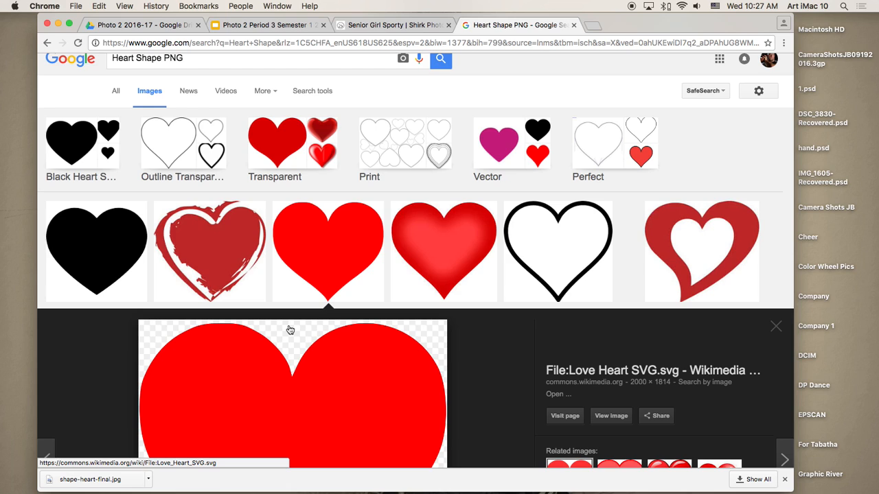
right_click(339, 433)
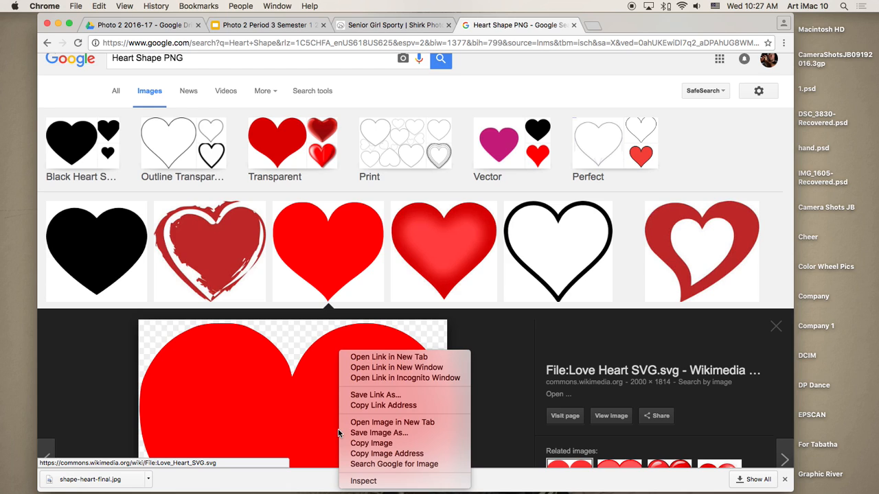
left_click(377, 433)
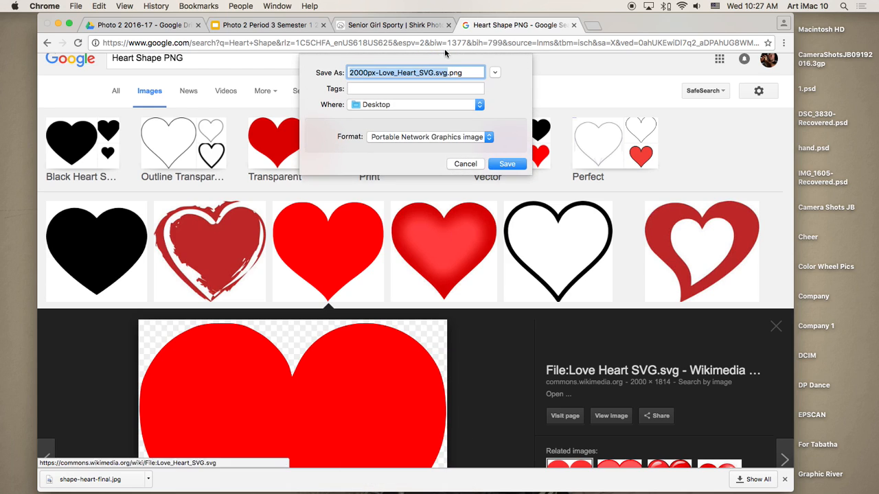
left_click(508, 164)
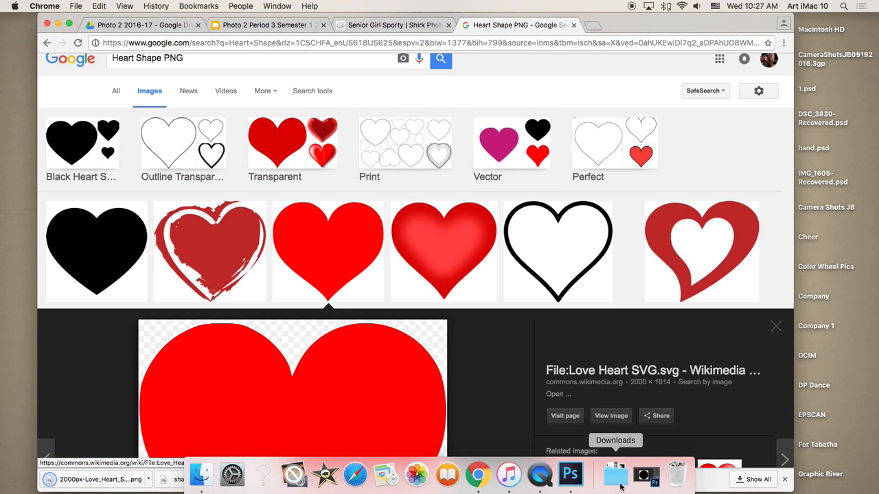
Step: Switch to Photoshop and open 2000px-Love_Heart_SVG.svg.png and shape-heart-final.jpg from the Desktop
left_click(645, 479)
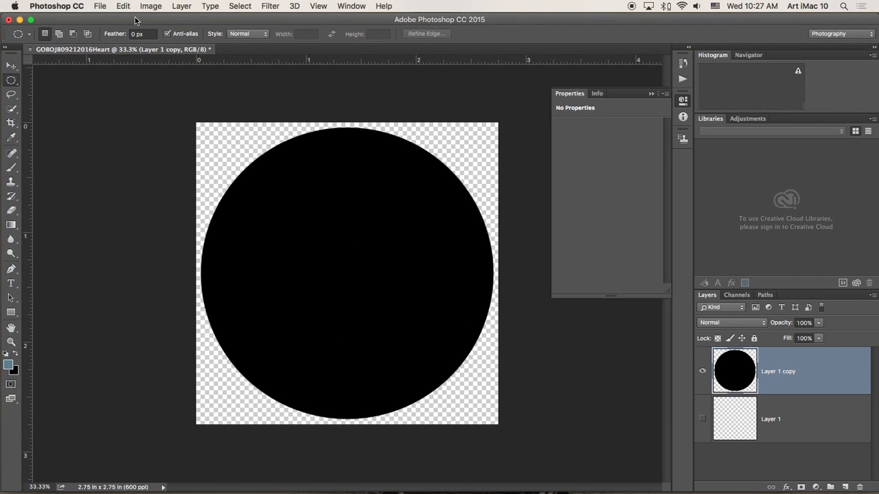
left_click(97, 6)
left_click(111, 23)
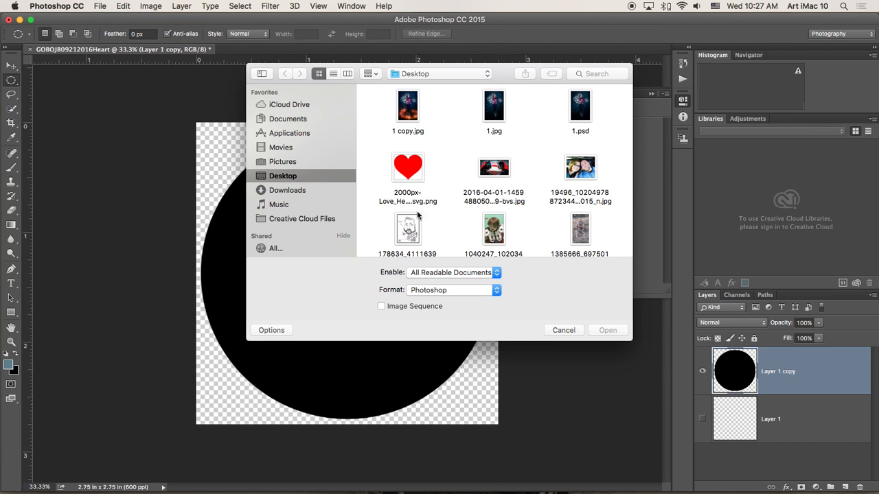
left_click(412, 175)
scroll(535, 210, "down", 15)
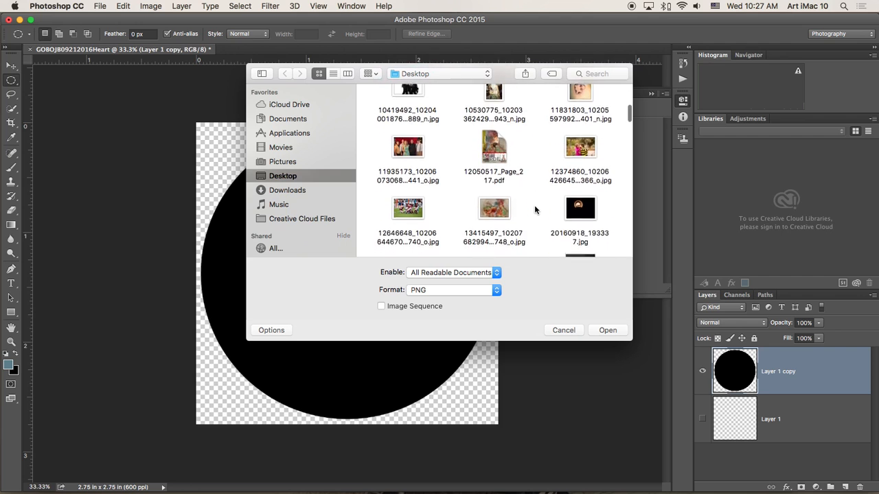
scroll(535, 210, "down", 15)
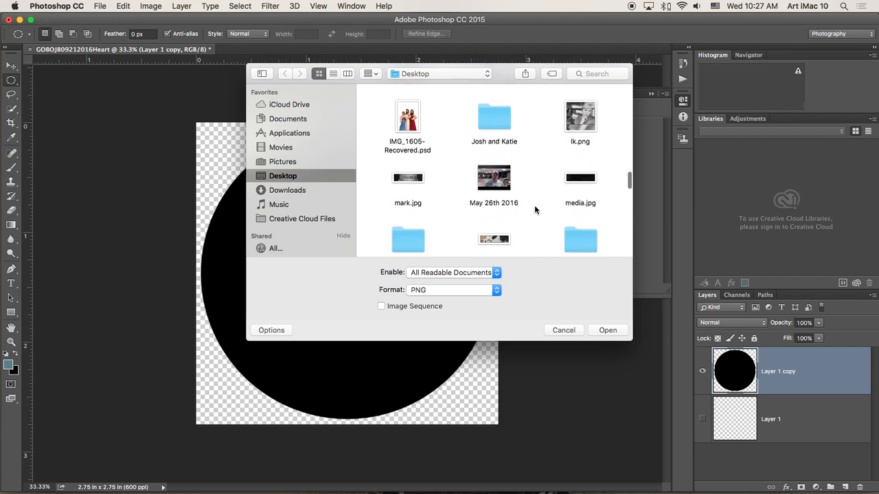
scroll(535, 209, "up", 5)
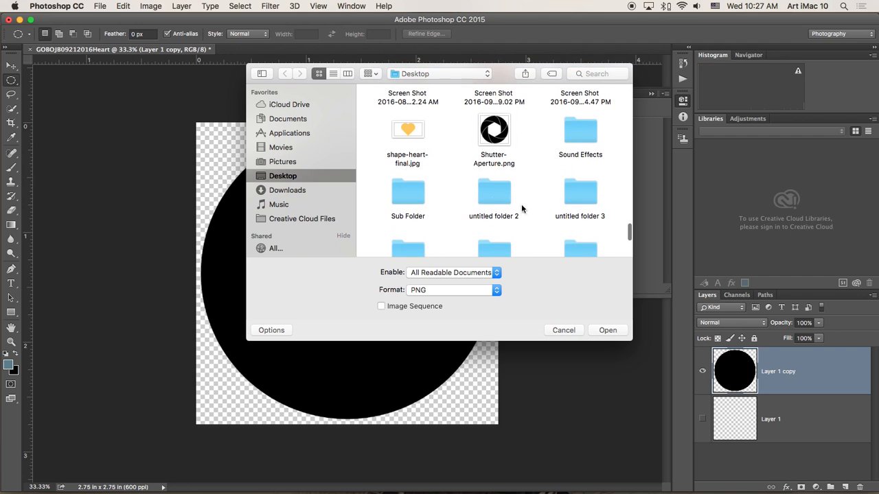
left_click(410, 138)
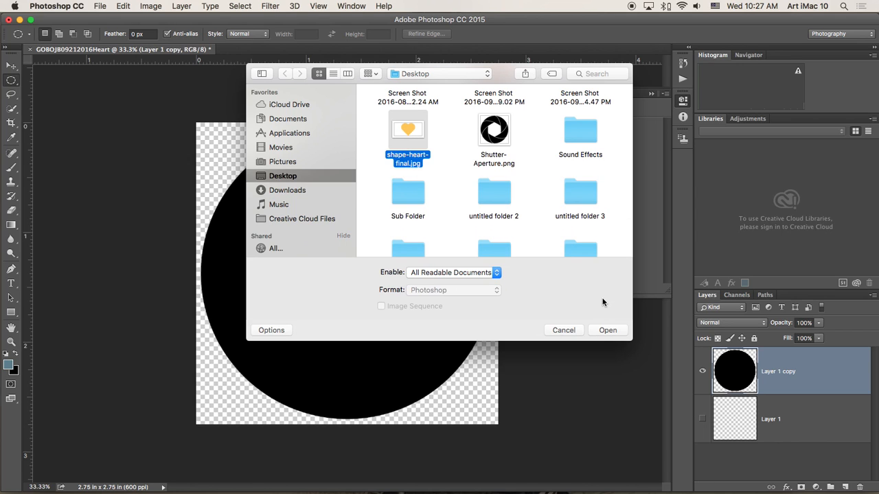
left_click(607, 331)
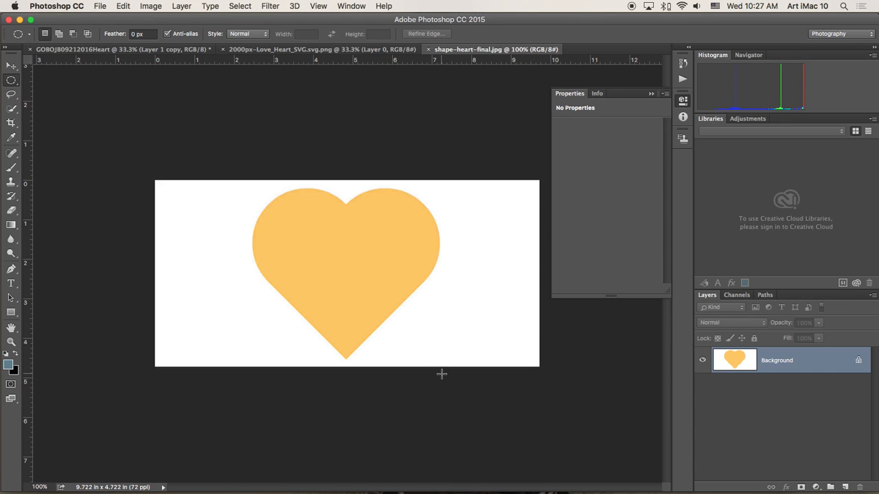
Step: On a duplicate of the yellow heart's Background layer, with the original hidden, delete the white area using Color Range with increased fuzziness and deselect
key("super+j")
left_click(701, 385)
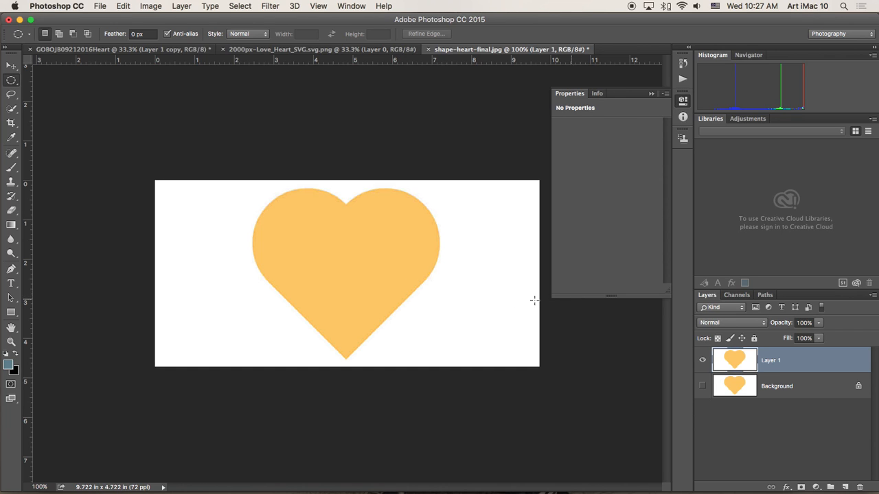
left_click(239, 6)
left_click(283, 118)
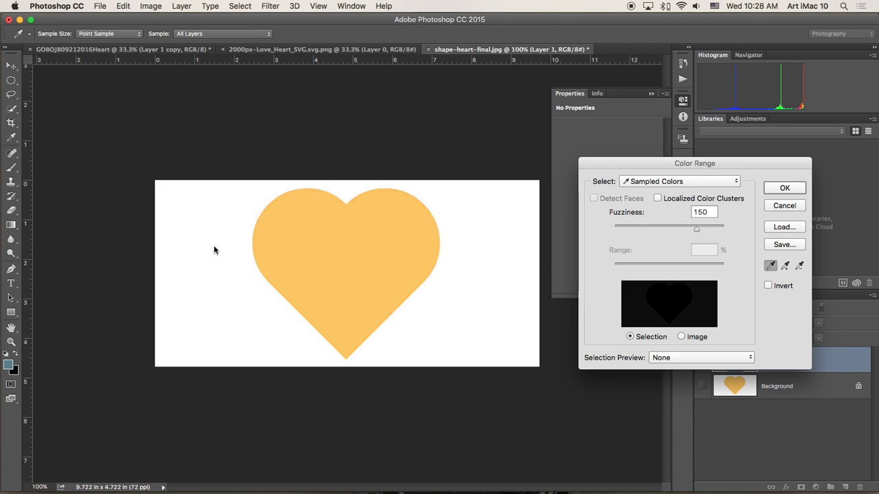
left_click(206, 232)
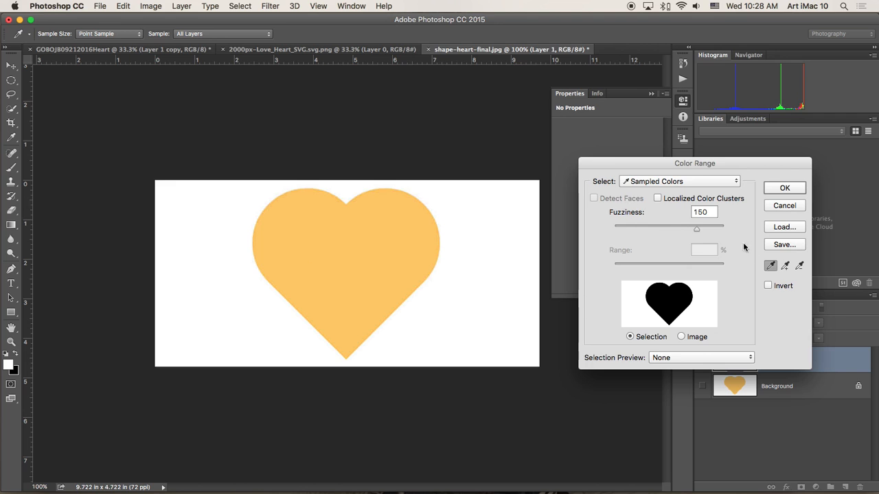
left_click_drag(695, 231, 712, 232)
left_click(800, 188)
key("Delete")
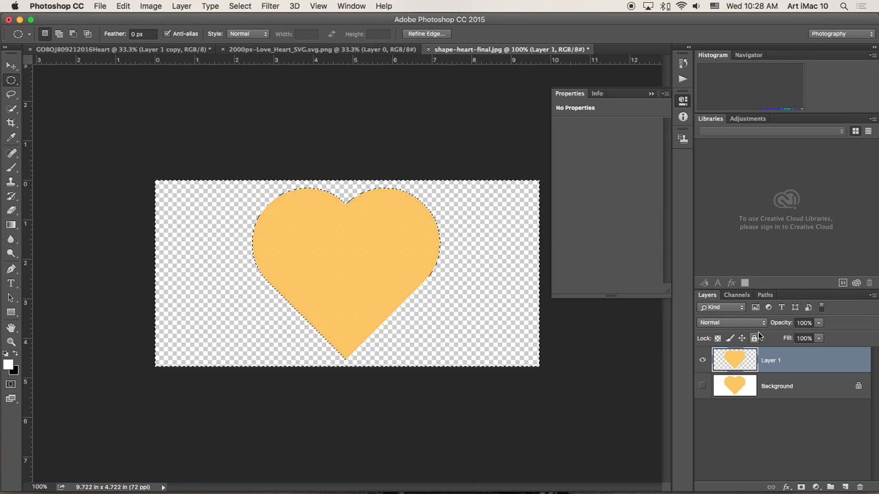
key("super+d")
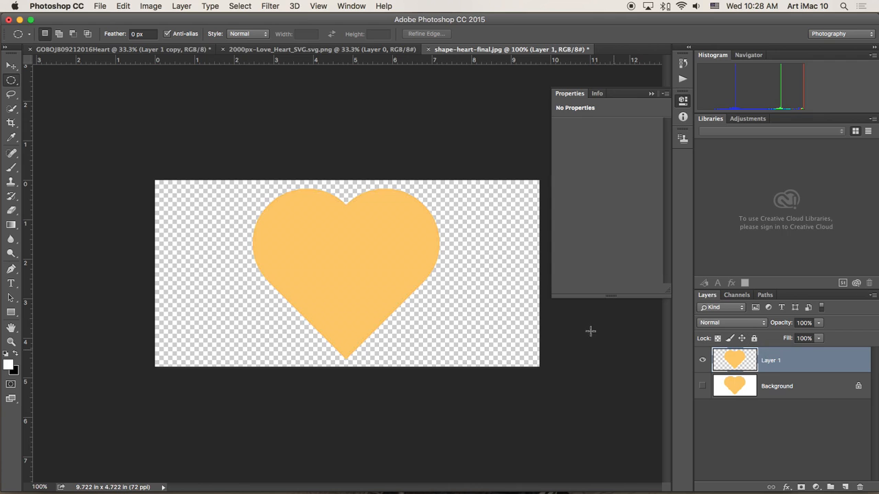
Step: Define the red heart in 2000px-Love_Heart_SVG.svg.png as a brush preset named "Heart"
left_click(375, 51)
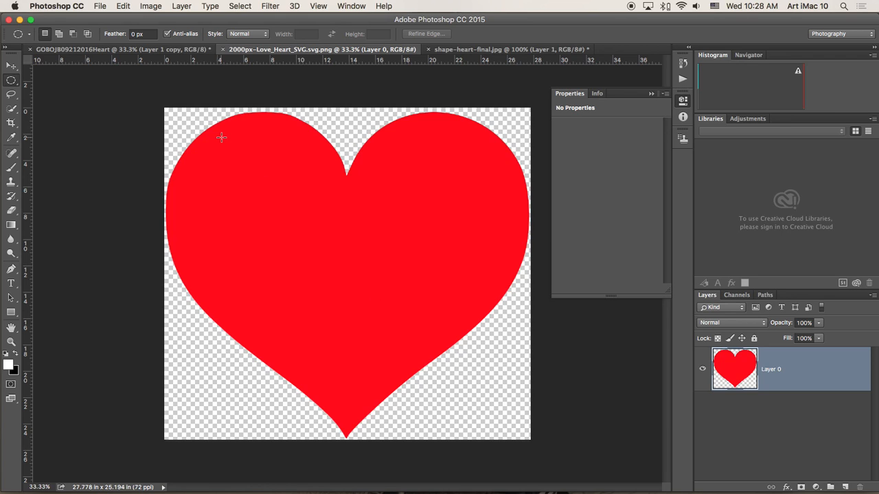
left_click(100, 7)
mouse_move(122, 7)
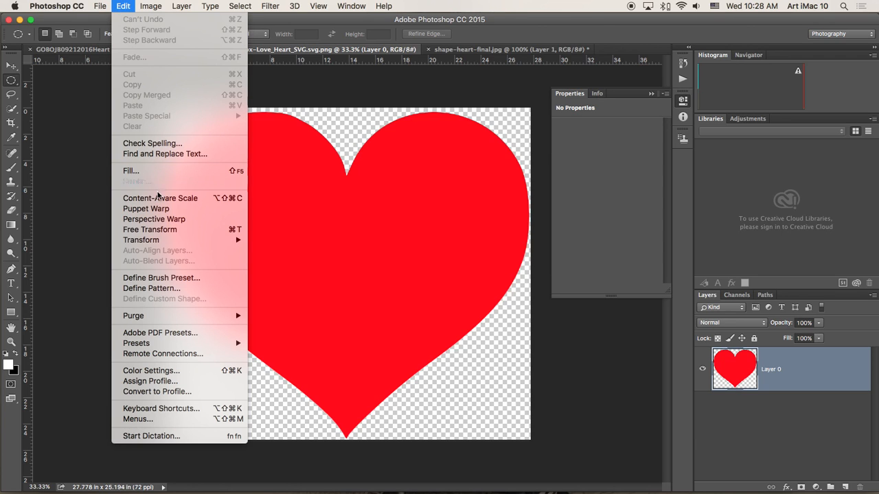
left_click(204, 278)
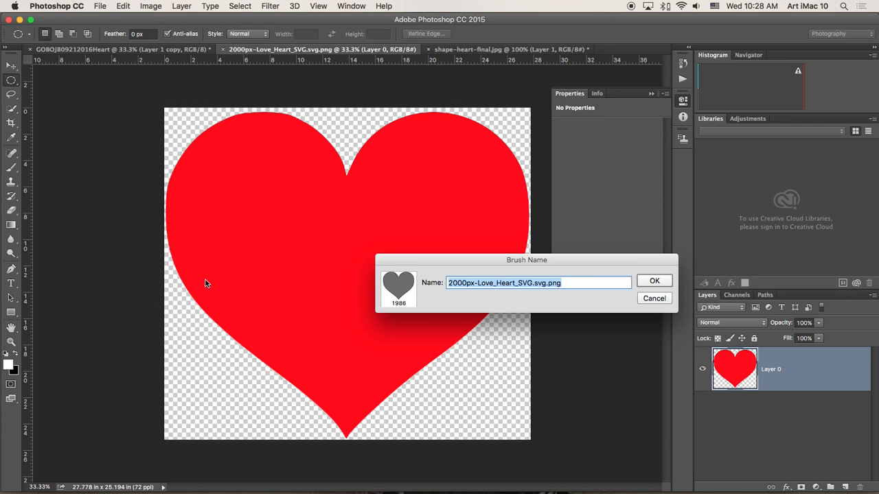
type("Heart")
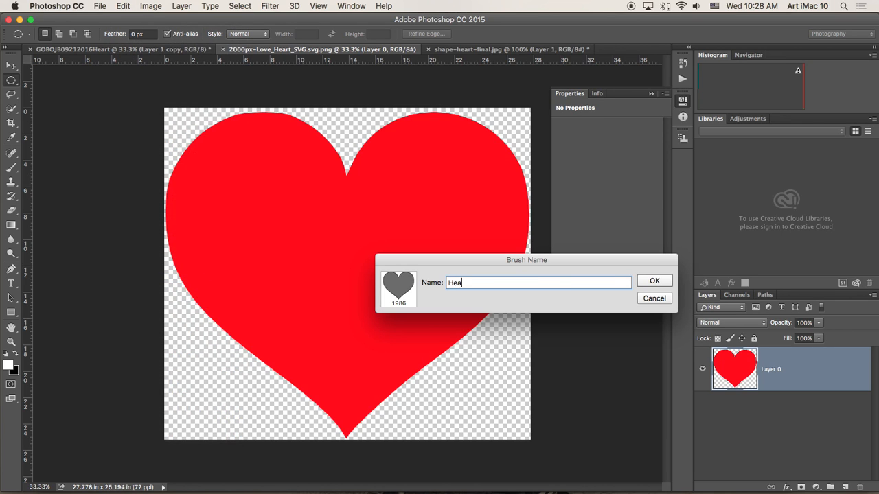
left_click(662, 282)
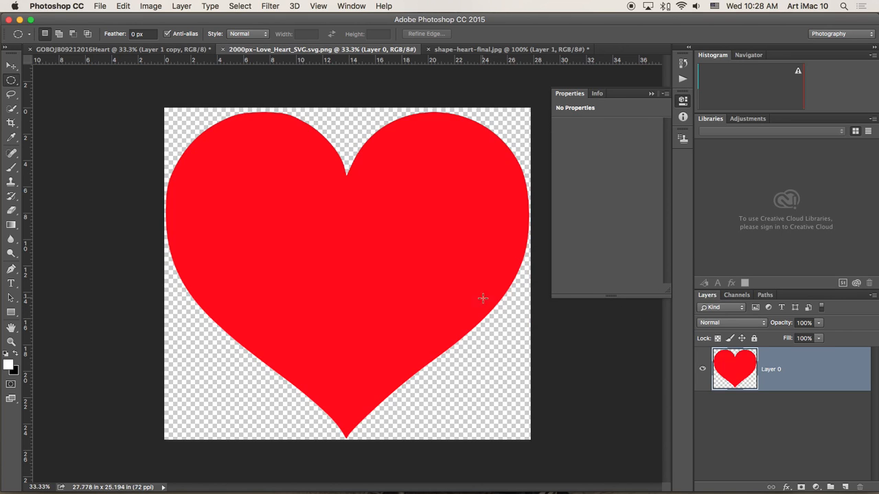
Step: Close 2000px-Love_Heart_SVG.svg.png and shape-heart-final.jpg without saving changes
left_click(222, 49)
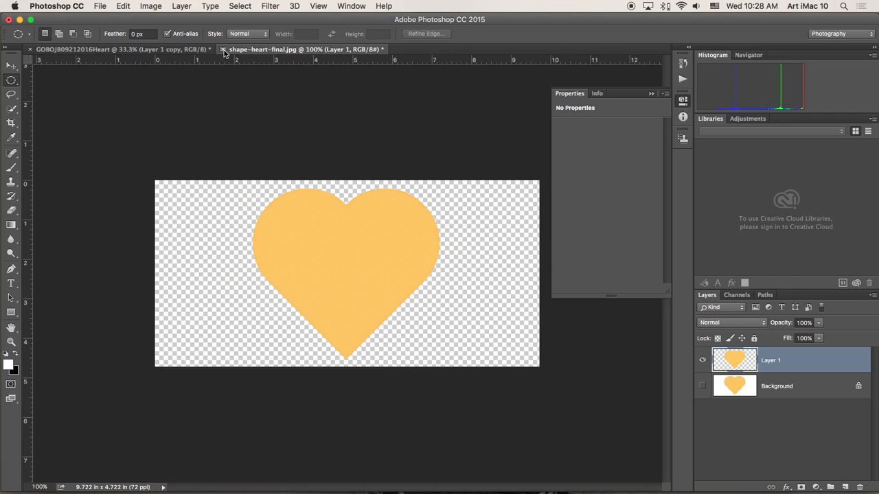
left_click(221, 50)
left_click(389, 182)
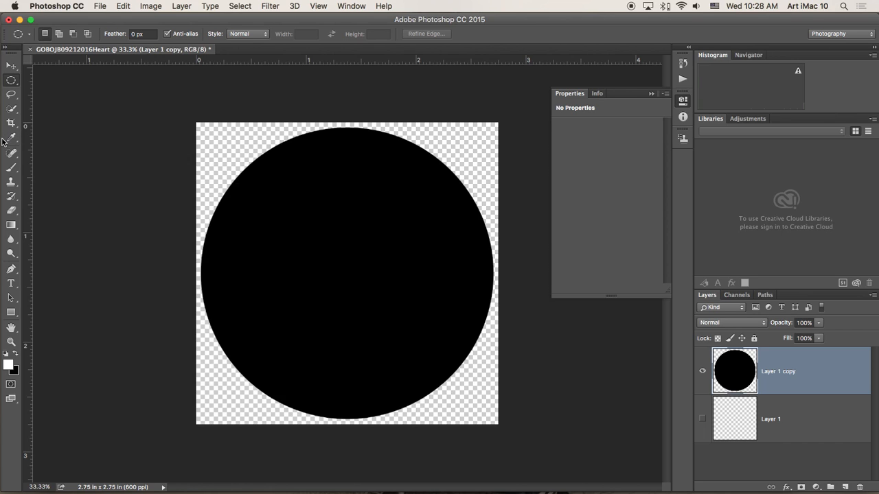
Step: Erase a heart from the centre of the black circle on Layer 1 copy, using the heart eraser brush reduced to 700 px
left_click(11, 210)
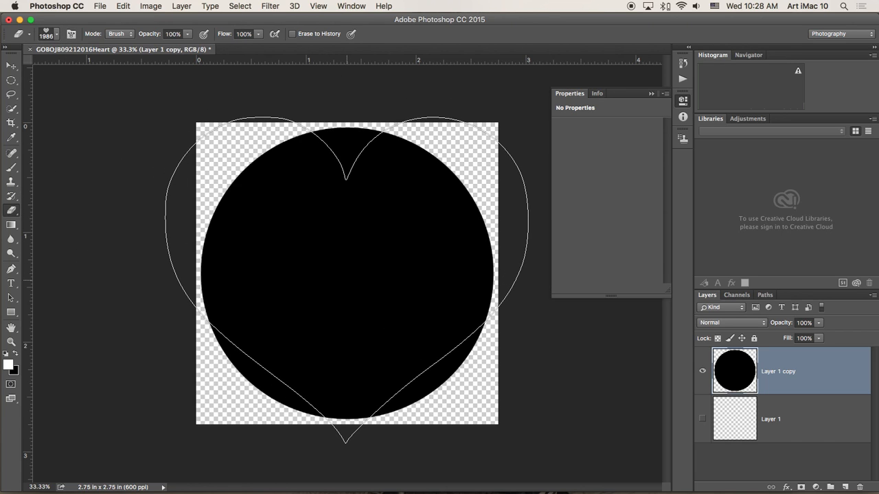
key("bracketleft")
key("bracketleft")
key("bracketleft")
key("bracketleft")
key("bracketleft")
key("bracketleft")
key("bracketleft")
key("bracketleft")
key("bracketleft")
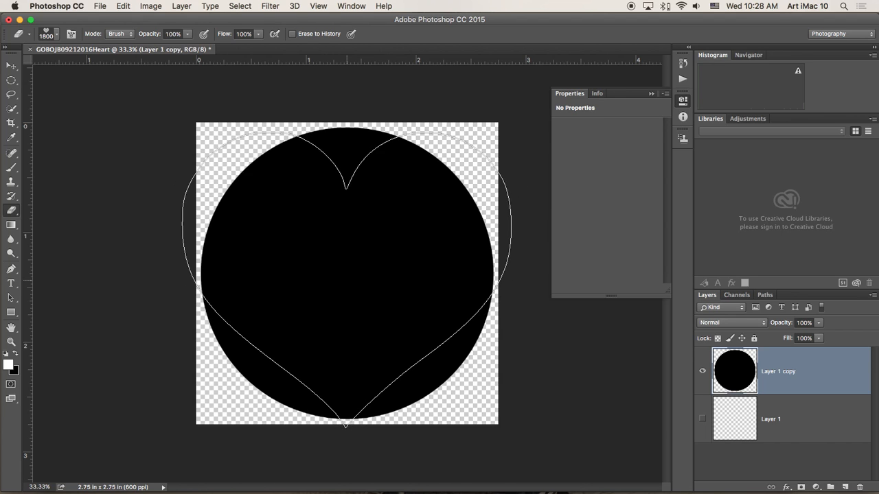
key("bracketleft")
key("bracketleft")
key("bracketleft")
key("bracketleft")
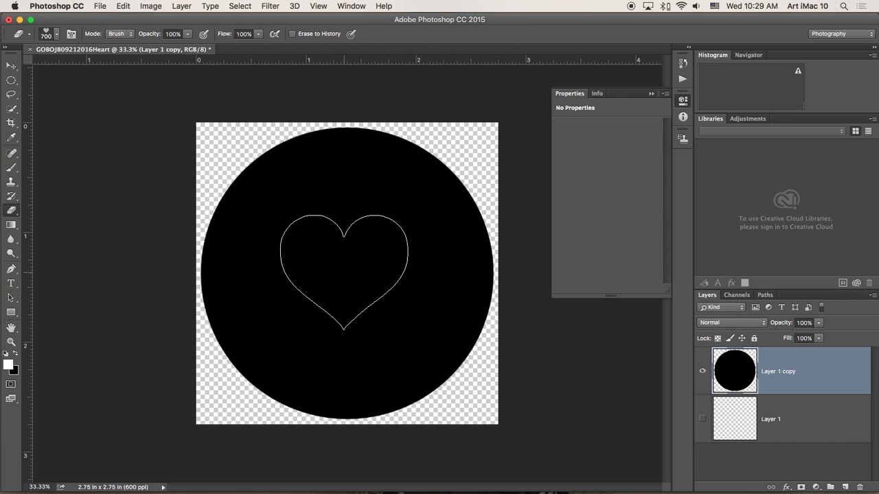
left_click(344, 272)
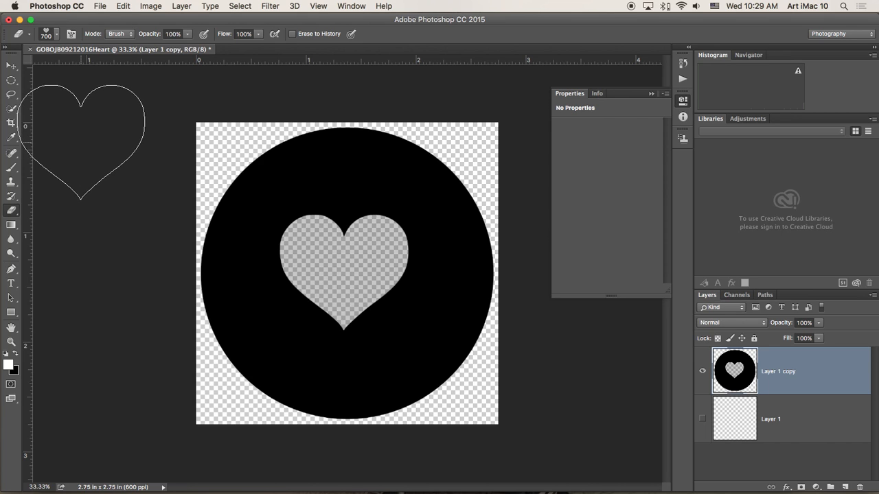
Step: Save GOBOJB09212016Heart to the Desktop as a JPEG with maximum quality 12 and progressive format with 3 scans
left_click(100, 6)
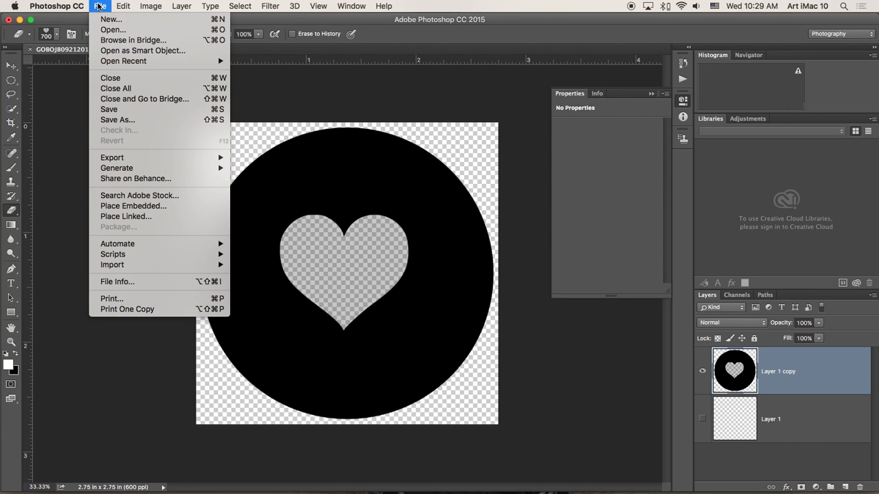
left_click(135, 119)
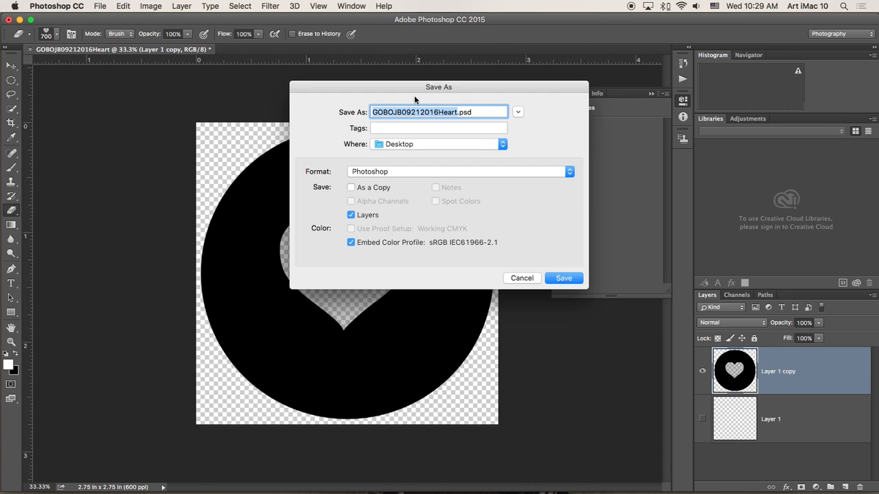
left_click(485, 173)
left_click(401, 242)
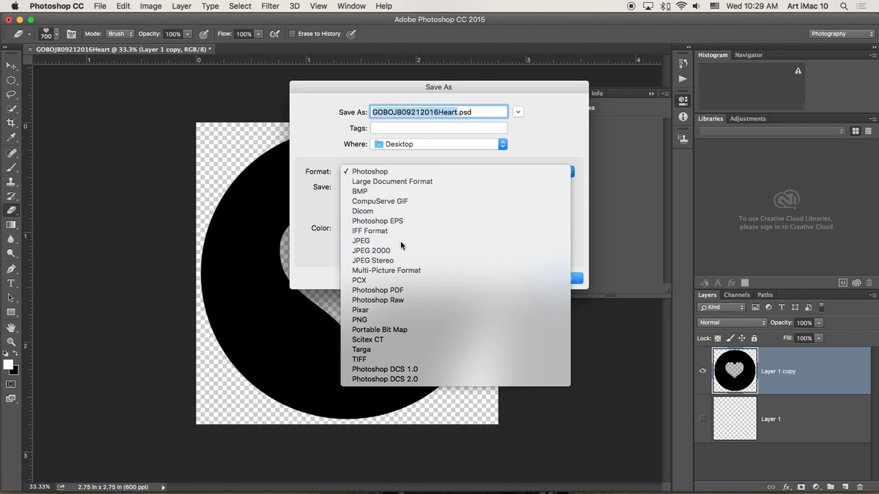
left_click(577, 278)
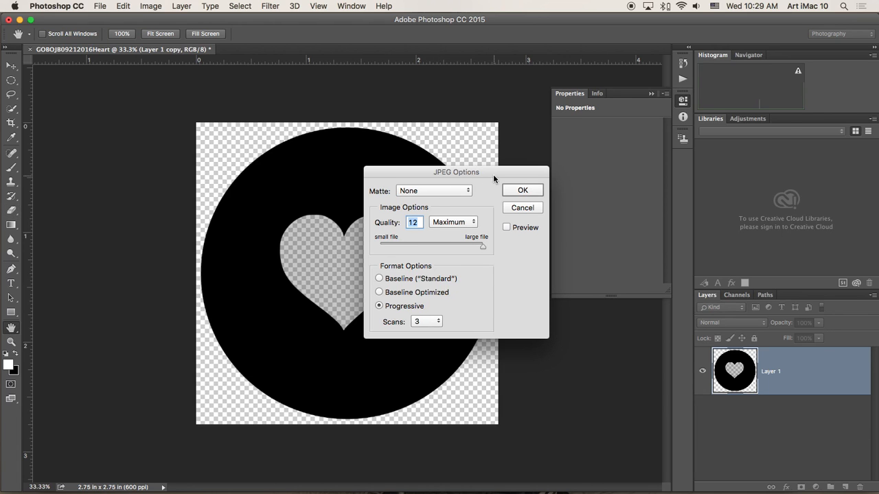
left_click(524, 192)
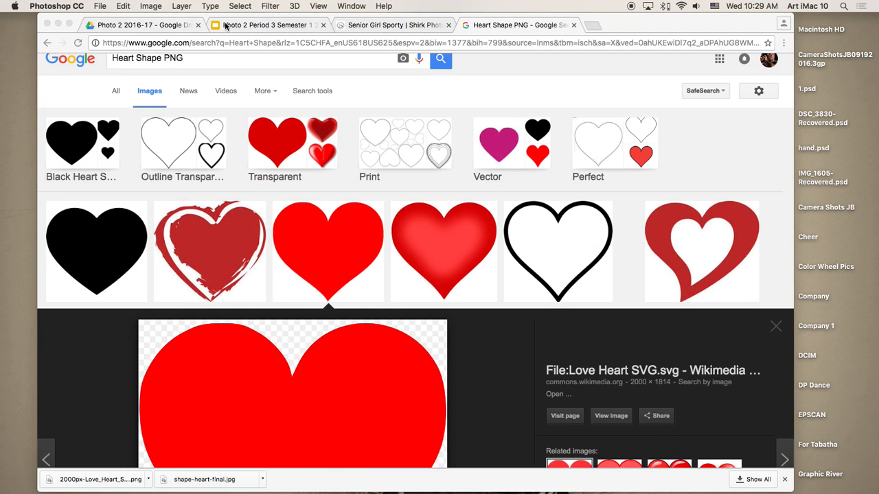
Step: In Chrome, open the Photo 2 Period 3 class in Google Classroom from Google Drive and review the GOBO submission assignment in its stream
left_click(263, 25)
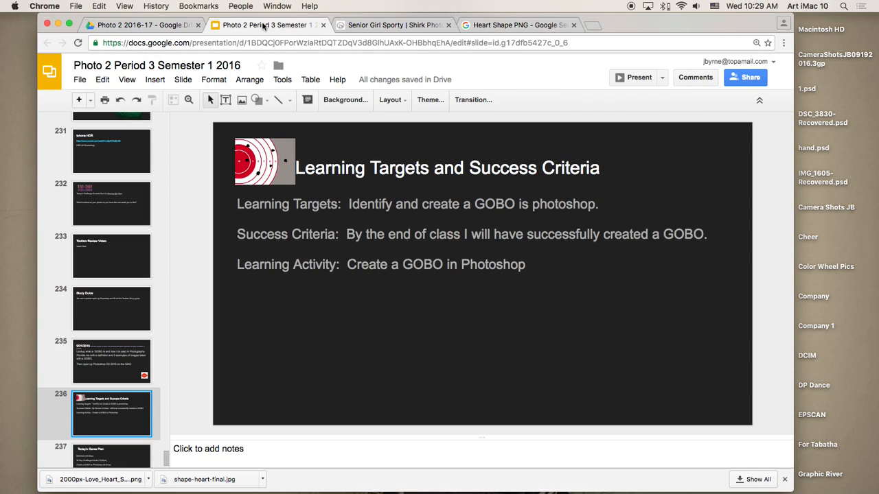
left_click(183, 30)
left_click(714, 72)
scroll(686, 309, "down", 5)
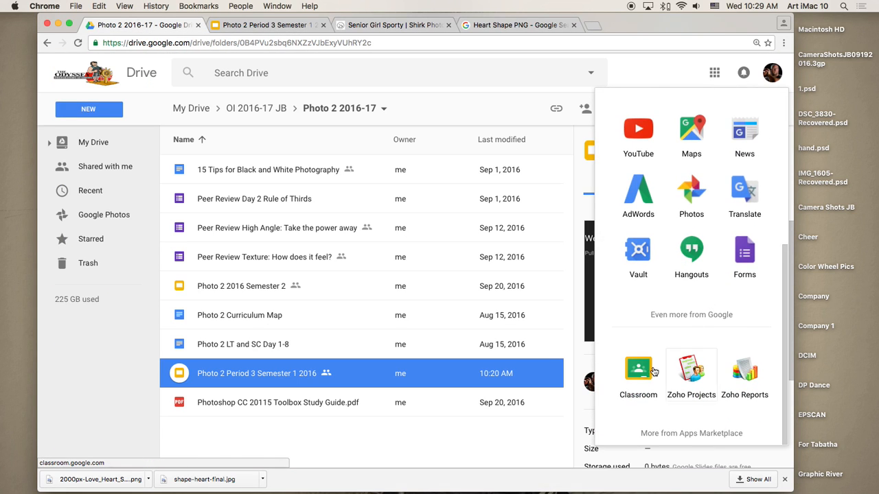
left_click(640, 374)
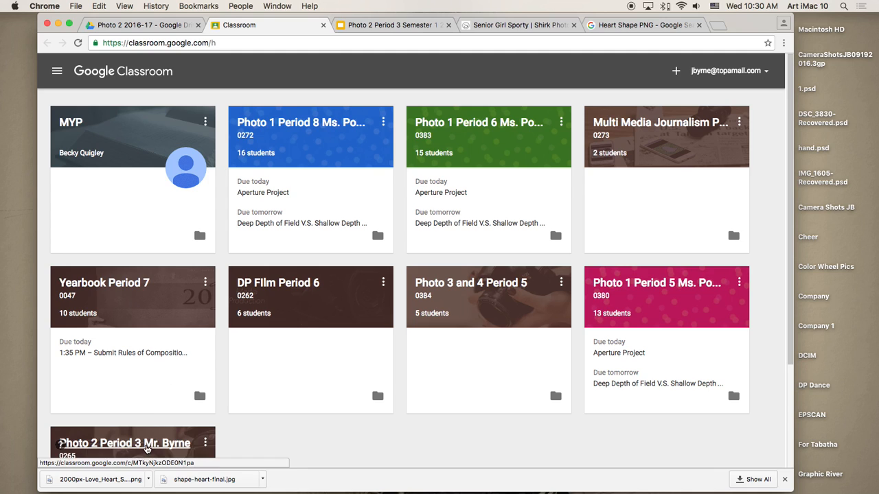
left_click(146, 449)
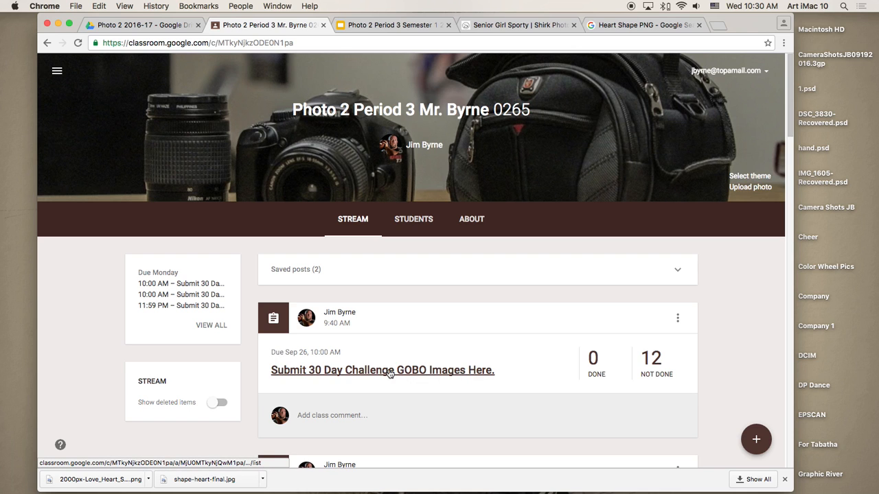
scroll(392, 375, "down", 1)
scroll(392, 374, "down", 2)
scroll(392, 373, "up", 3)
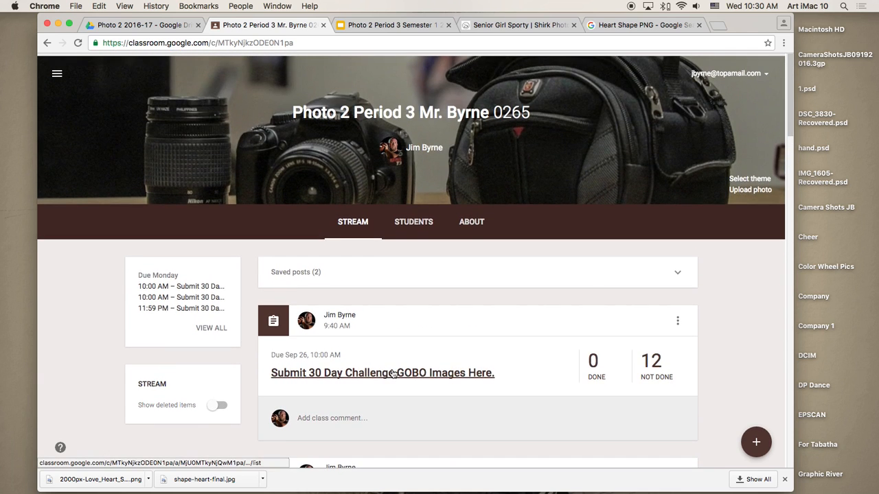
scroll(392, 371, "down", 3)
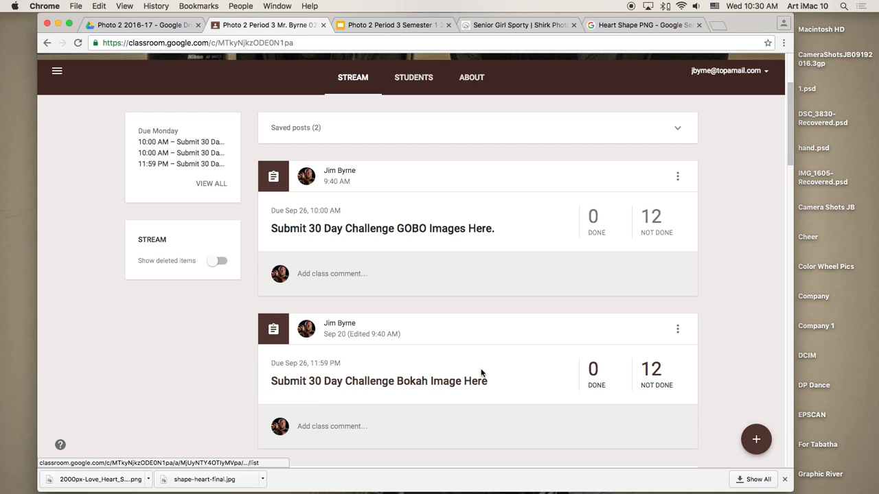
scroll(496, 167, "up", 3)
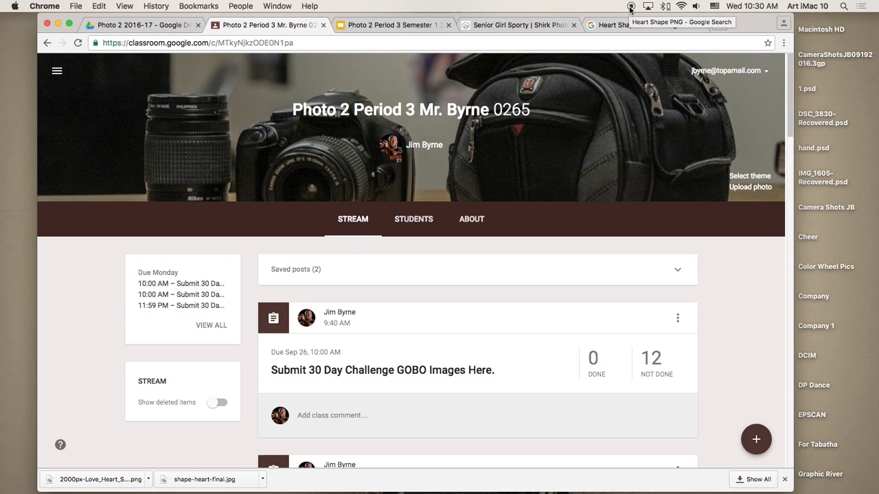
Step: Switch back to Photoshop and undo the heart erased from the black circle
left_click(57, 24)
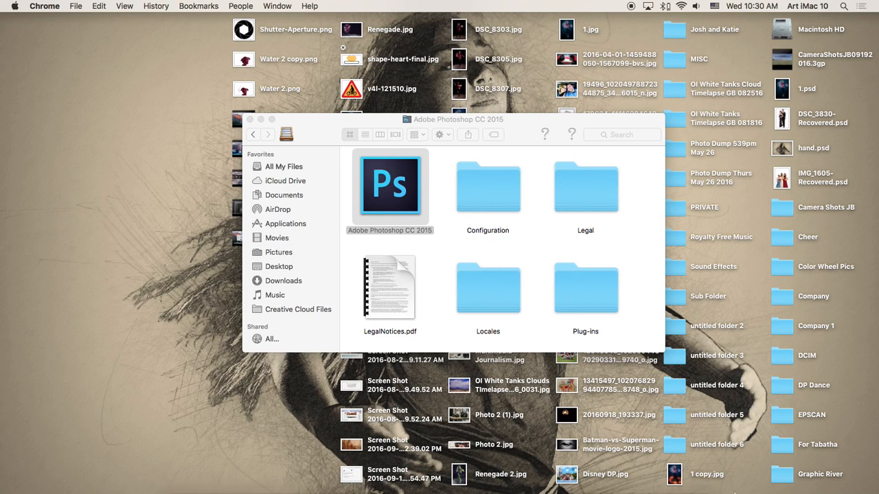
left_click(638, 482)
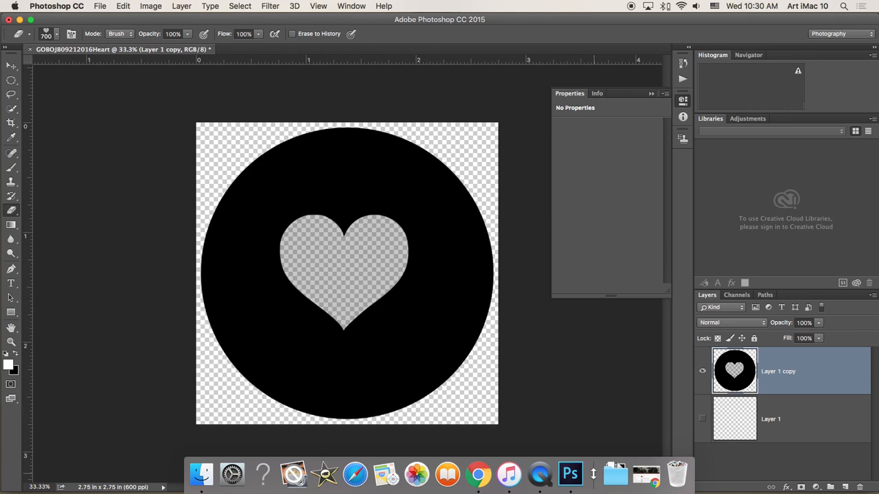
key("super+z")
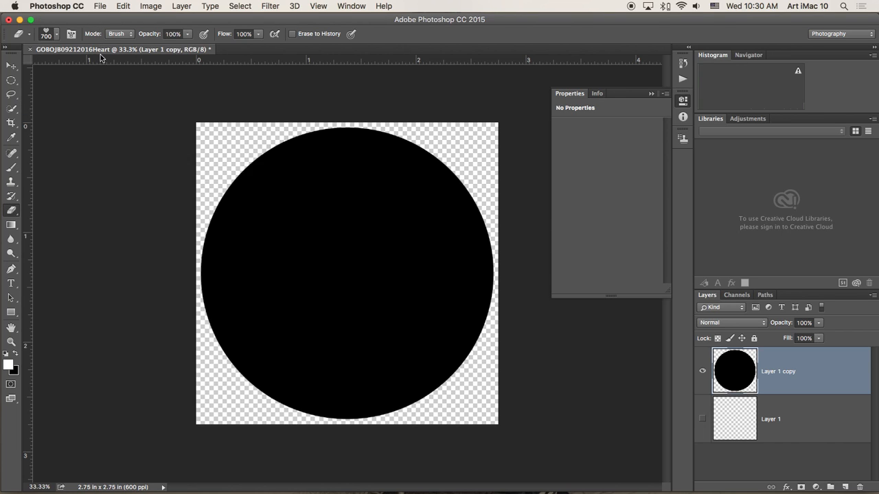
Step: Look through the eraser's brush presets and erase the centre of the black circle with the heart brush at 700 px
left_click(57, 37)
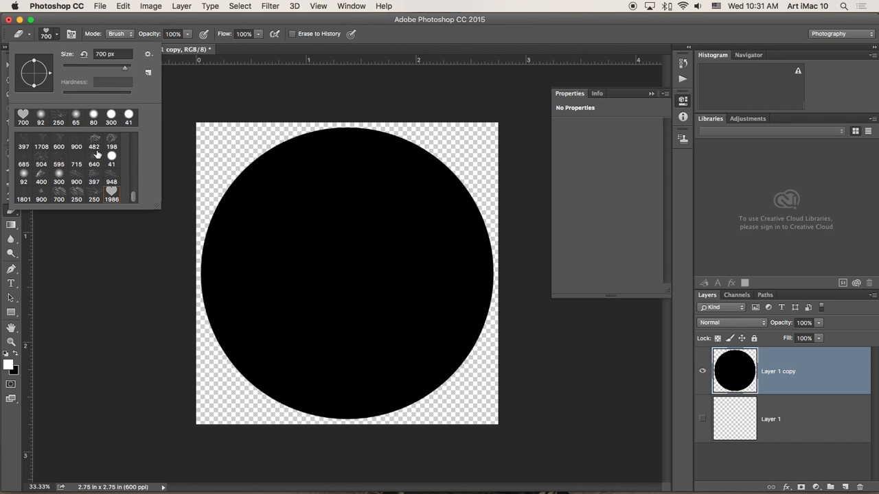
scroll(100, 156, "up", 10)
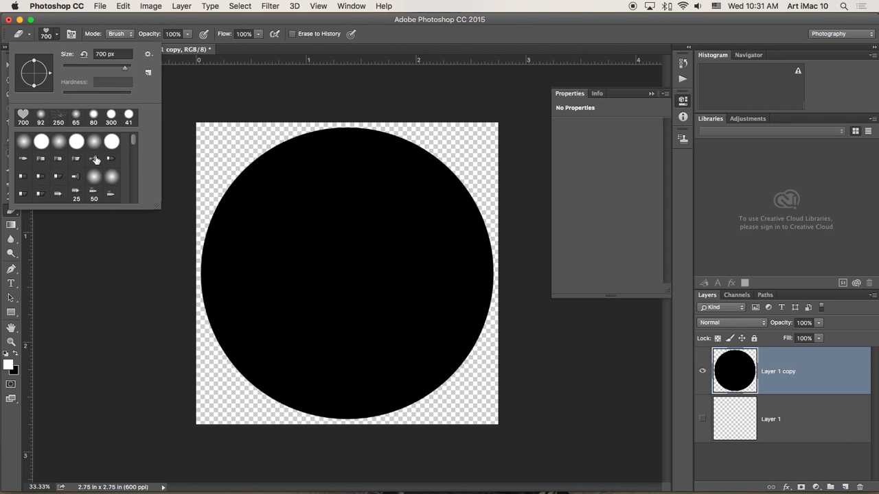
scroll(99, 159, "down", 10)
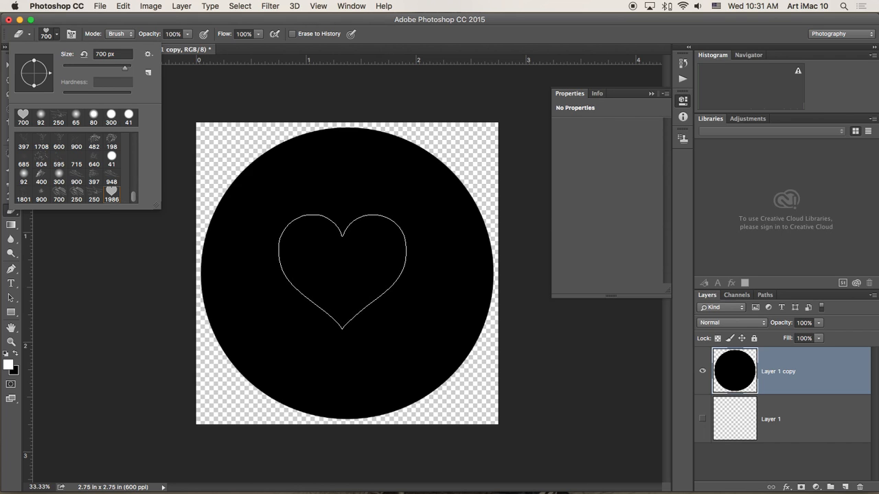
left_click(344, 274)
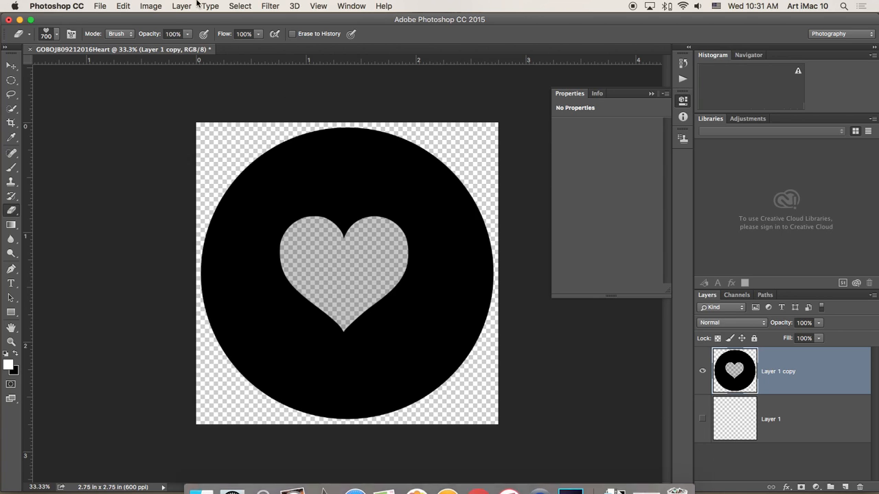
left_click(125, 6)
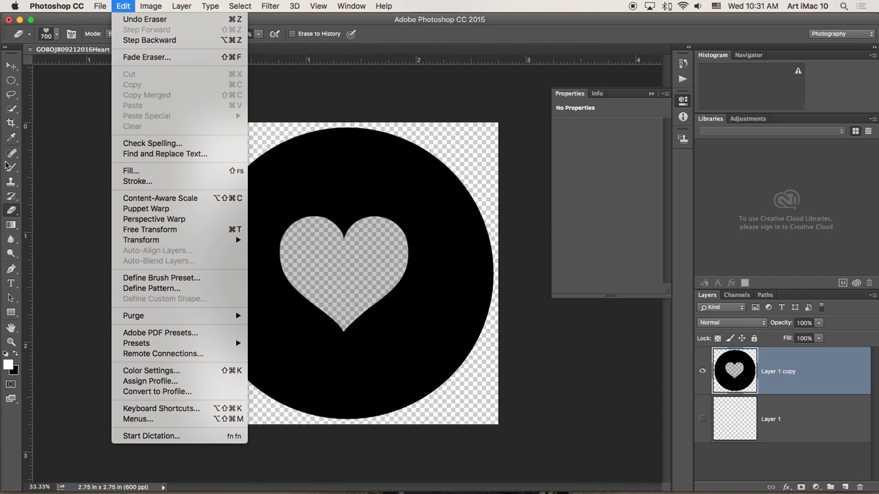
left_click(10, 170)
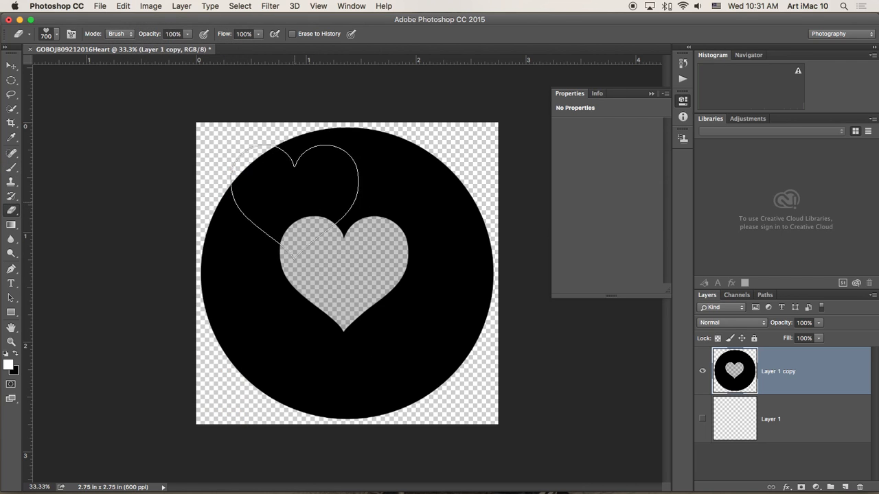
left_click(303, 224)
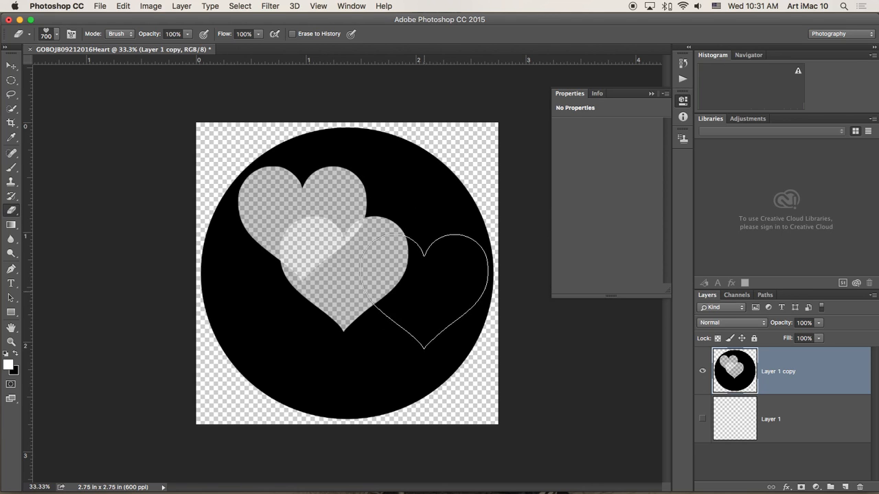
key("super+z")
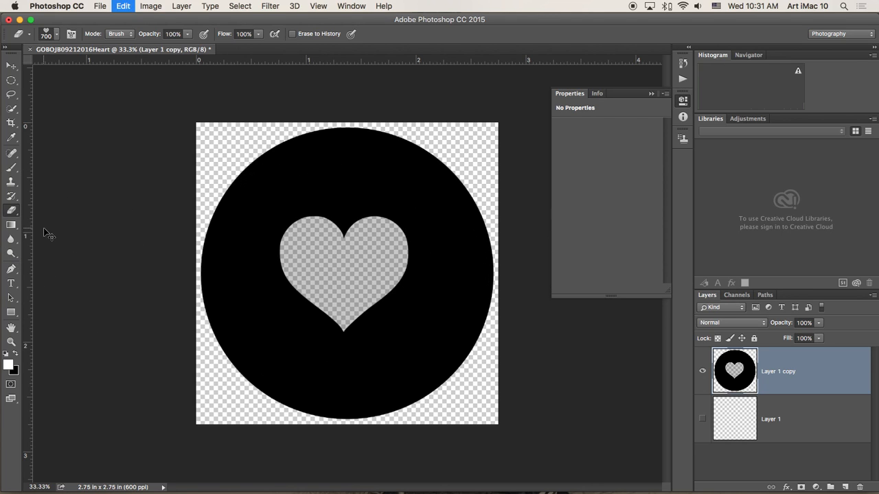
Step: Paint a red (fd0101) heart over the centre of the circle on Layer 1 copy, using the Brush tool with the 1986 px heart preset
left_click(11, 166)
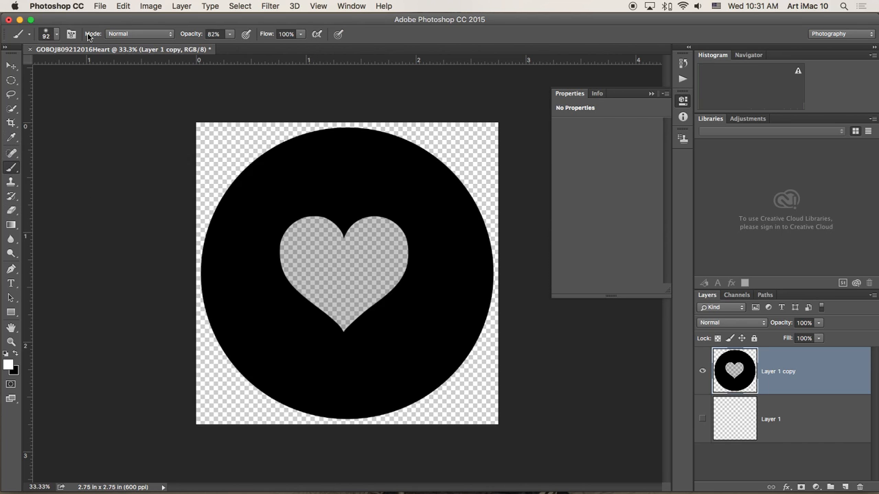
left_click(57, 37)
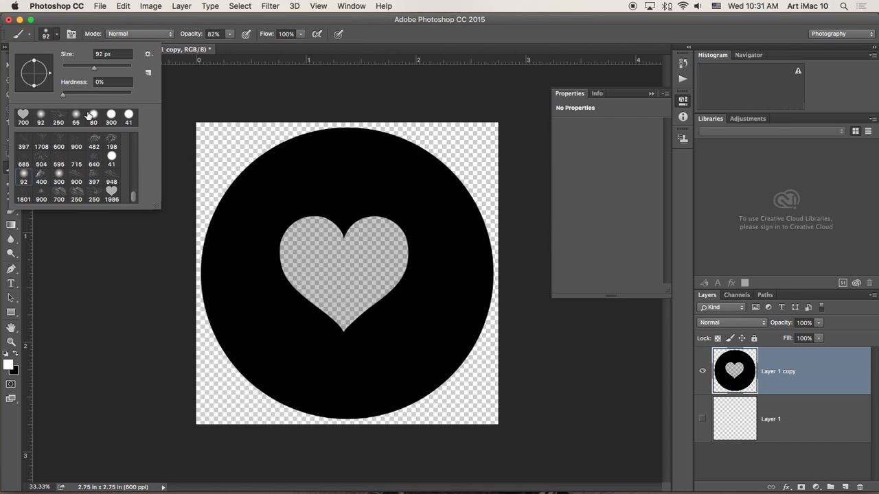
left_click(114, 193)
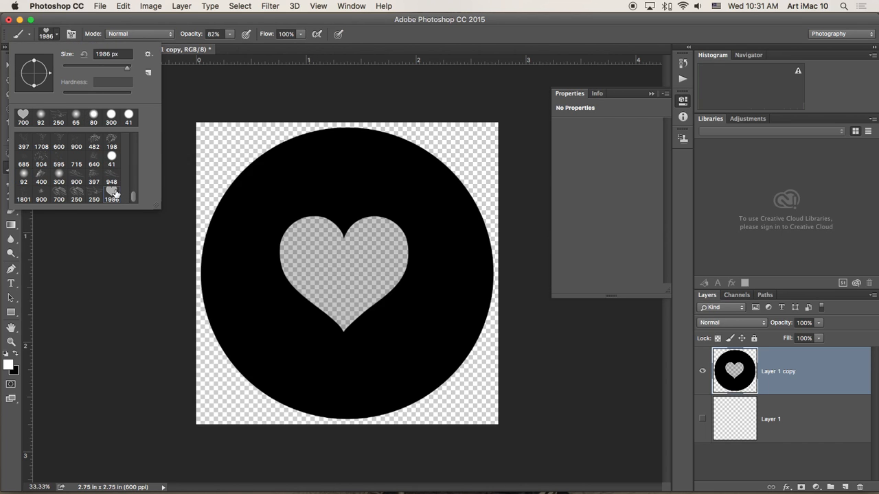
left_click(9, 366)
left_click(657, 170)
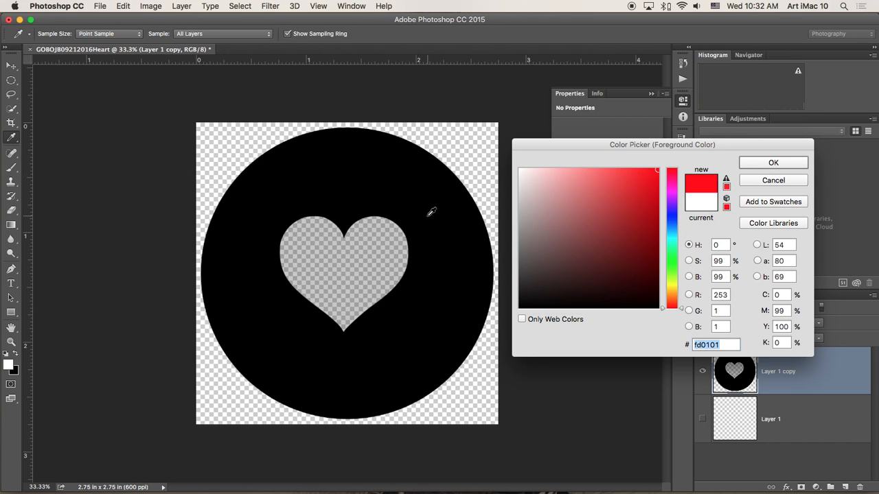
left_click(788, 166)
left_click(351, 275)
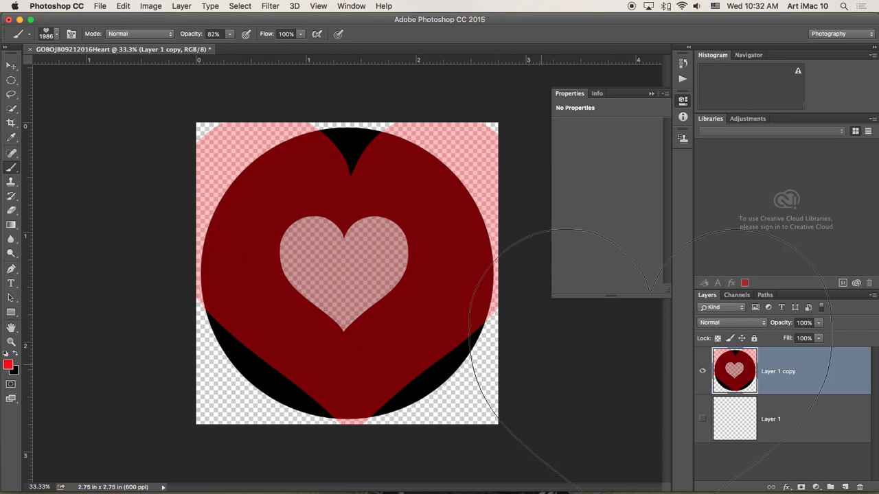